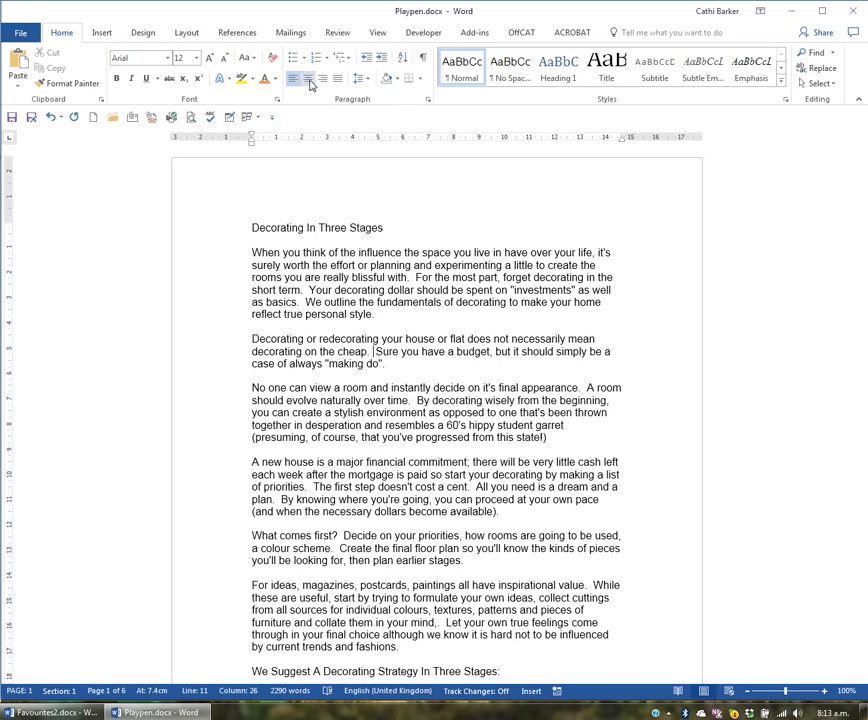
- Try right and left alignment on the title "Decorating In Three Stages" and centre it
{"action": "left_click", "coordinate": [376, 263]}
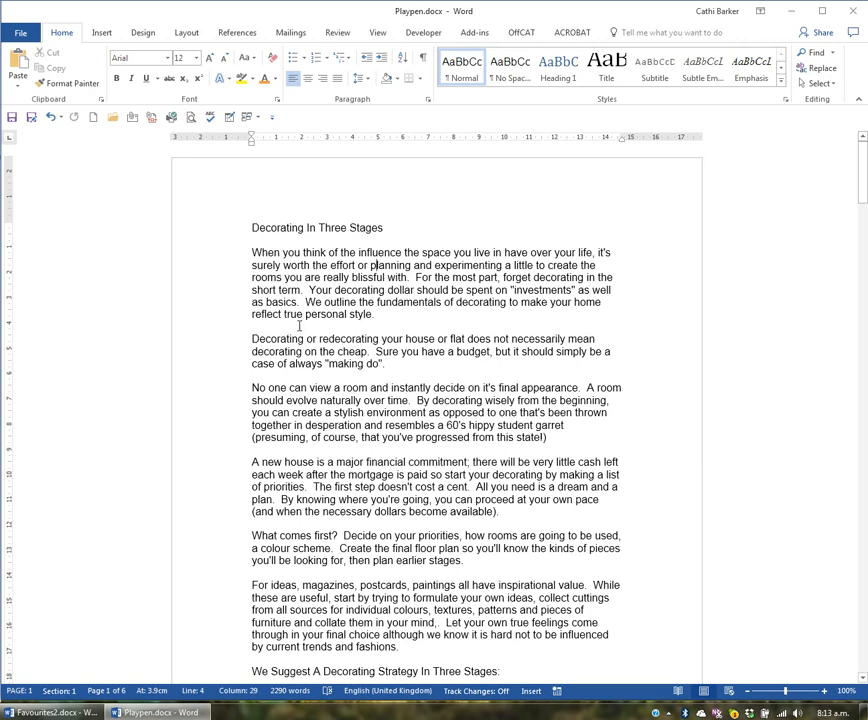
{"action": "left_click", "coordinate": [298, 229]}
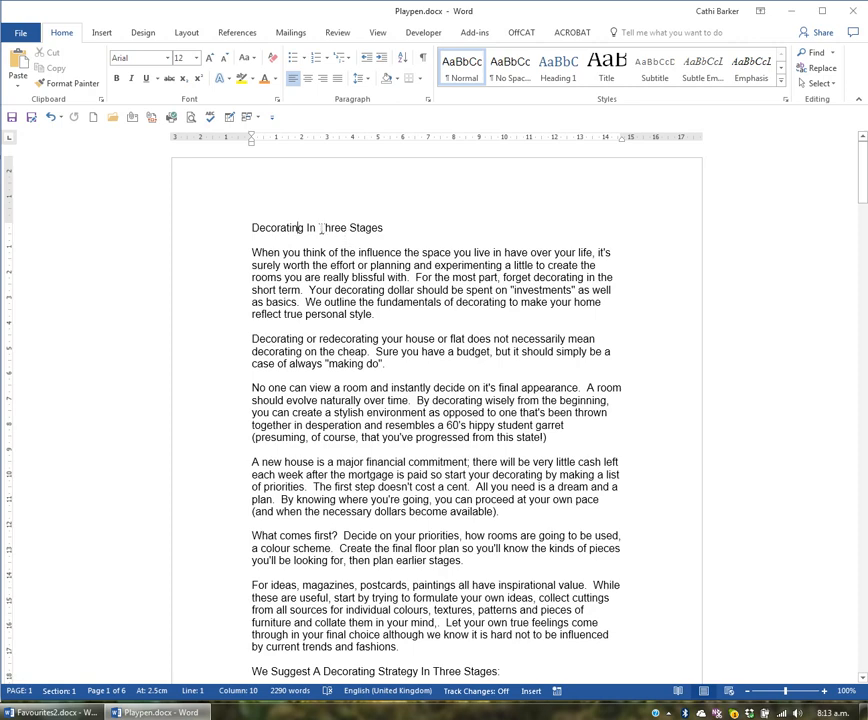
{"action": "left_click", "coordinate": [323, 80]}
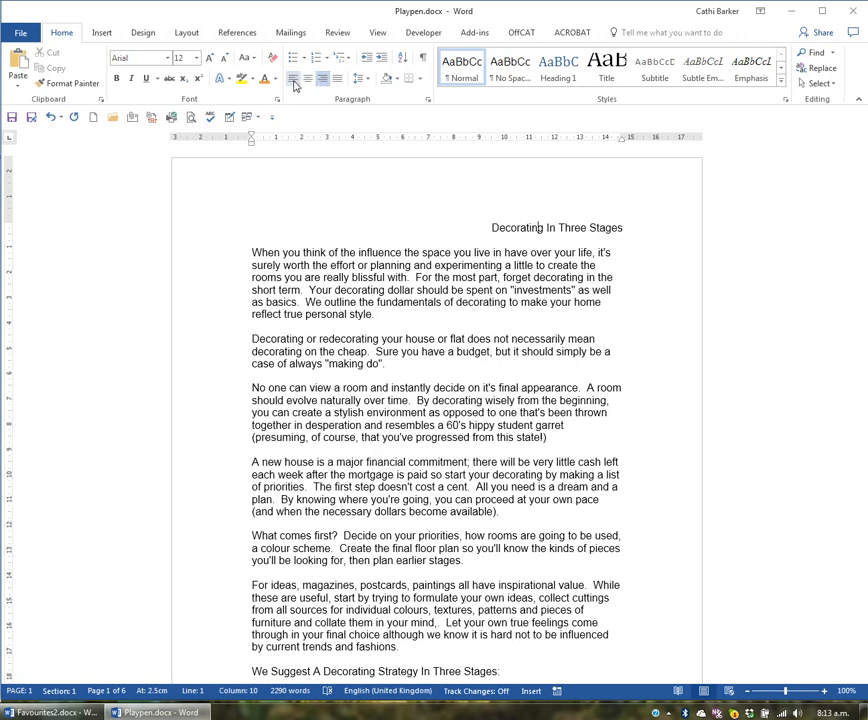
{"action": "left_click", "coordinate": [293, 80]}
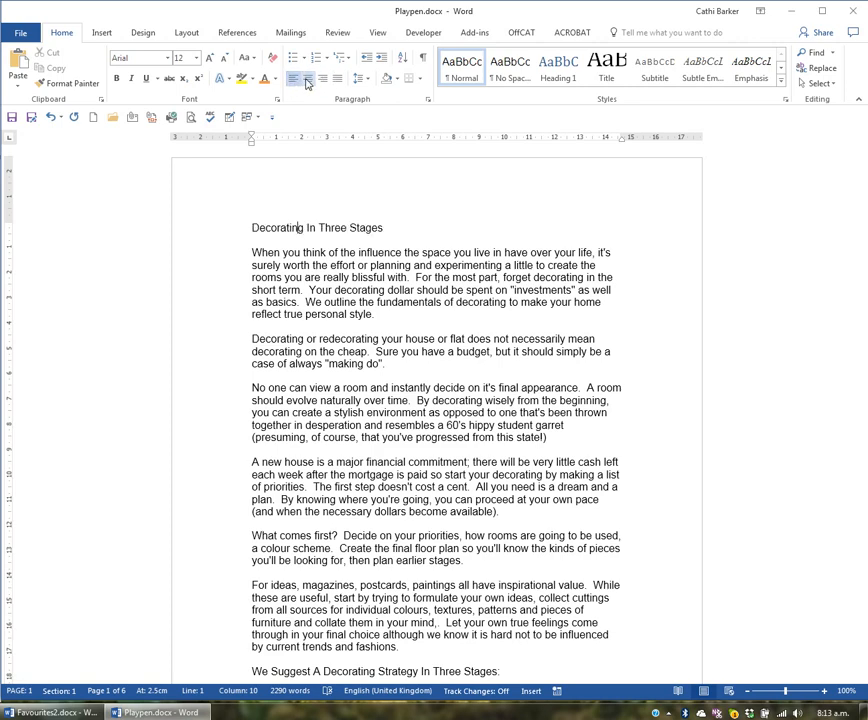
{"action": "left_click", "coordinate": [307, 81]}
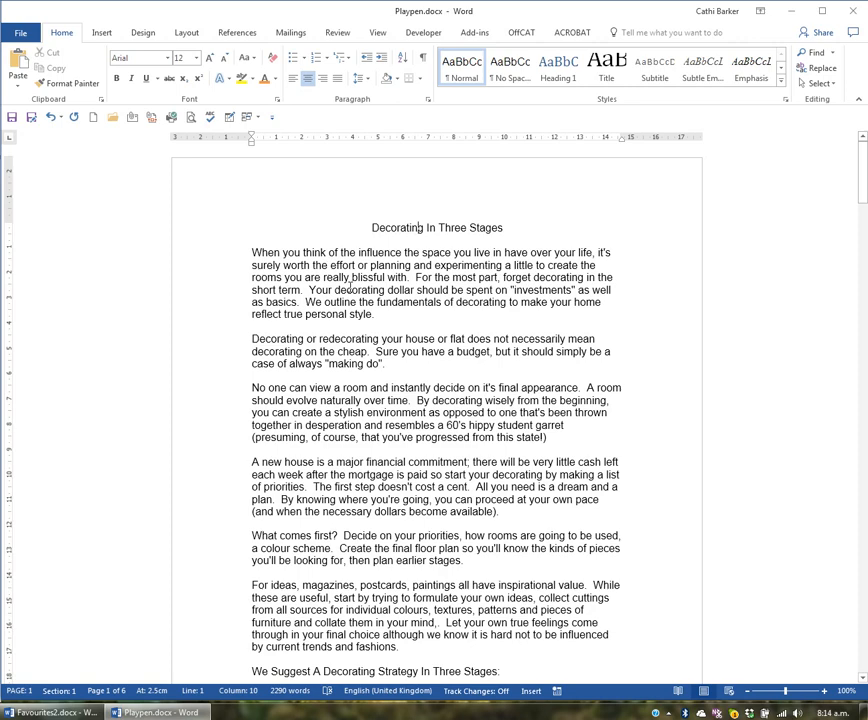
- Switch the title back to left alignment, try right alignment, and return it to centred
{"action": "key", "text": "ctrl+l"}
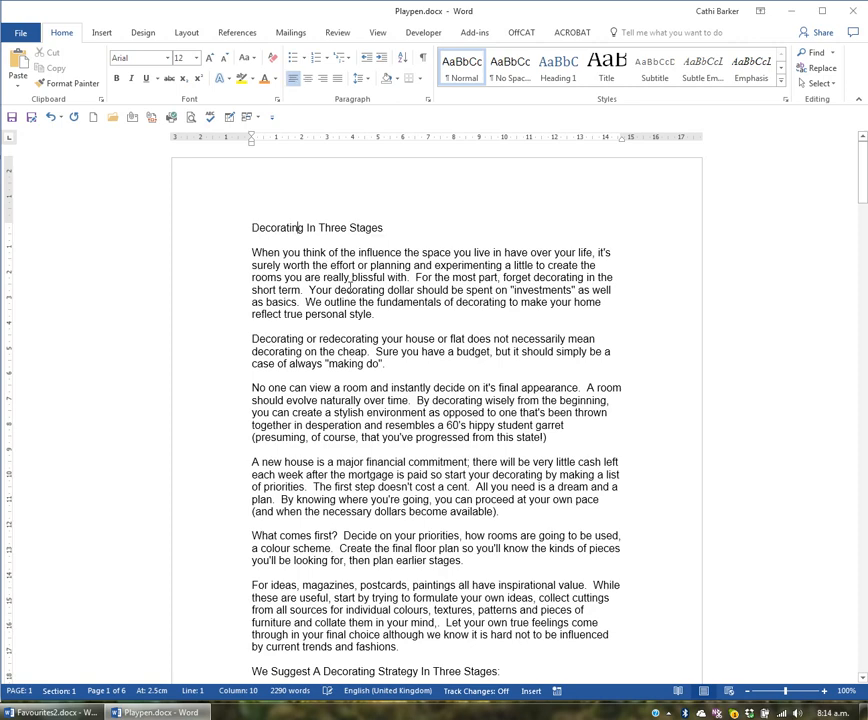
{"action": "key", "text": "ctrl+r"}
{"action": "key", "text": "ctrl+e"}
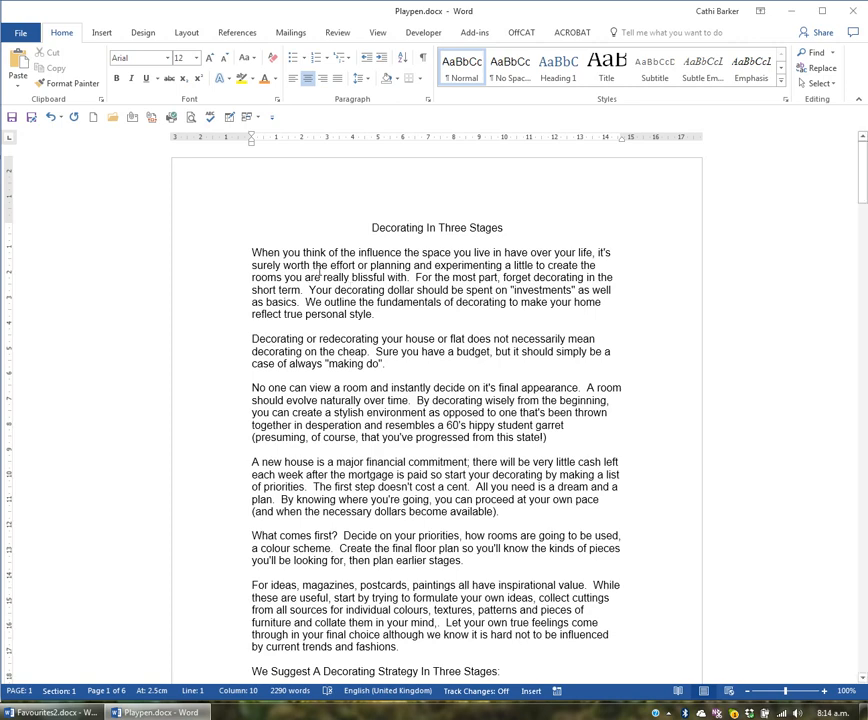
- Try right, left and centred alignment on the first body paragraph, which begins "When you think of the influence"
{"action": "left_click", "coordinate": [252, 250]}
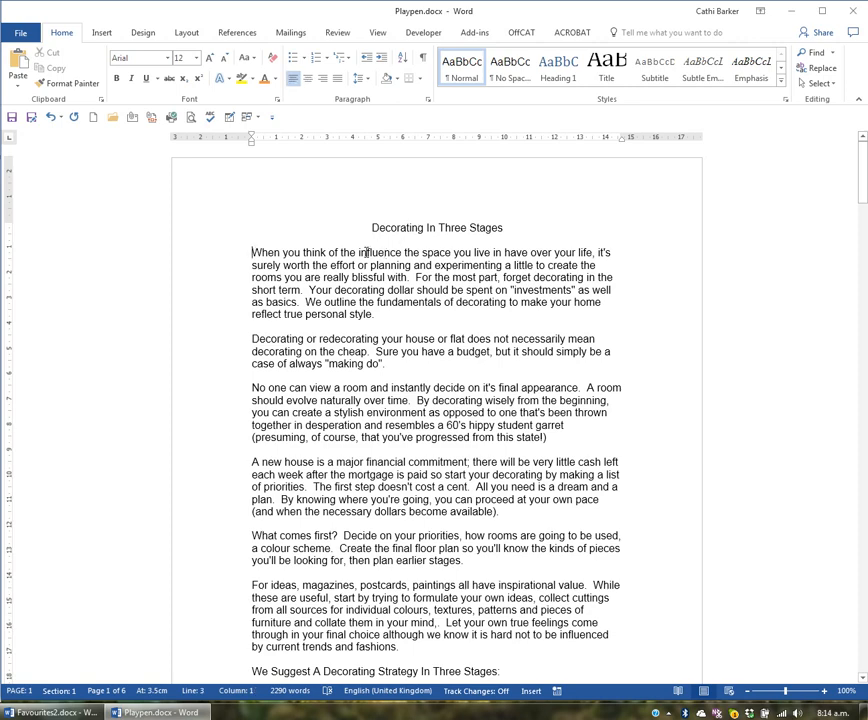
{"action": "left_click", "coordinate": [304, 277]}
{"action": "left_click", "coordinate": [323, 80]}
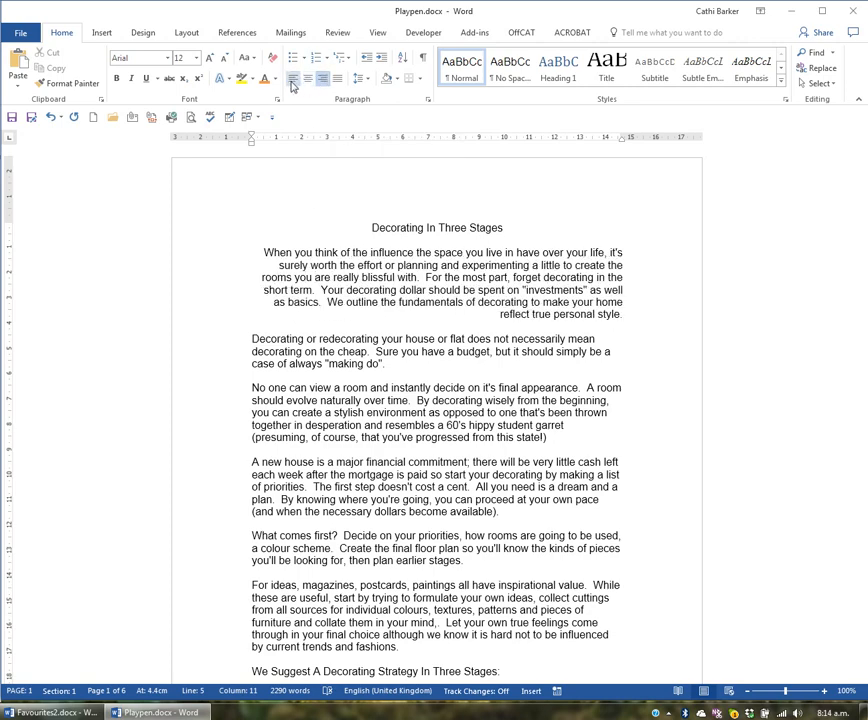
{"action": "left_click", "coordinate": [292, 80]}
{"action": "left_click", "coordinate": [307, 80]}
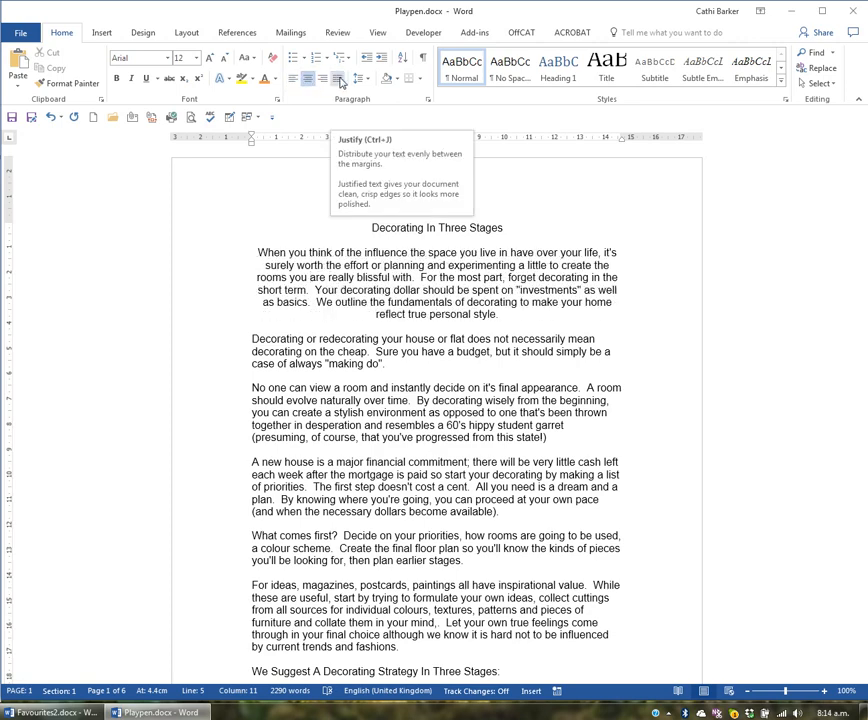
- Justify the first body paragraph, compare it with left alignment, and apply justification again
{"action": "left_click", "coordinate": [340, 82]}
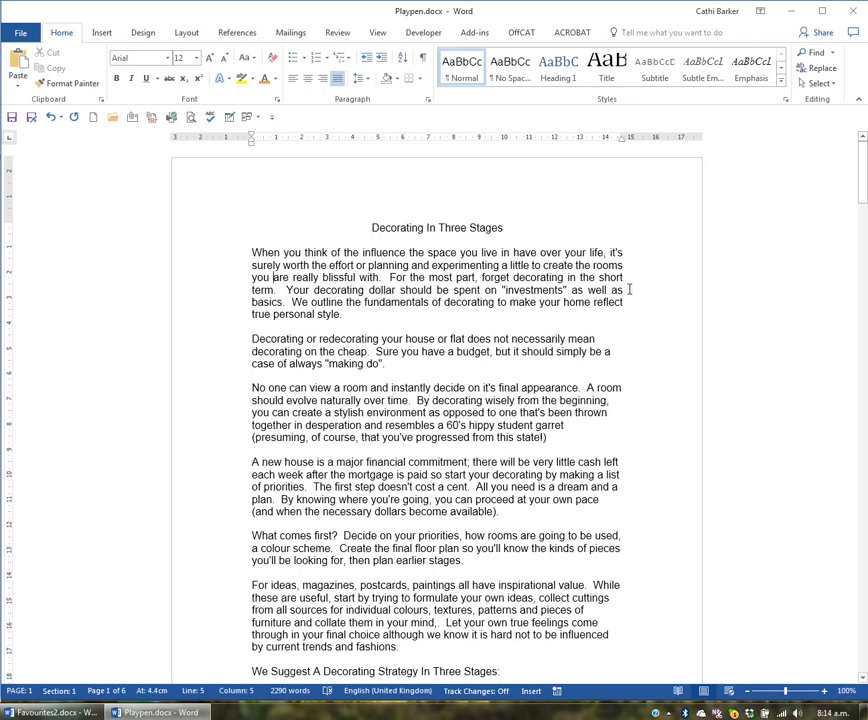
{"action": "left_click", "coordinate": [293, 78]}
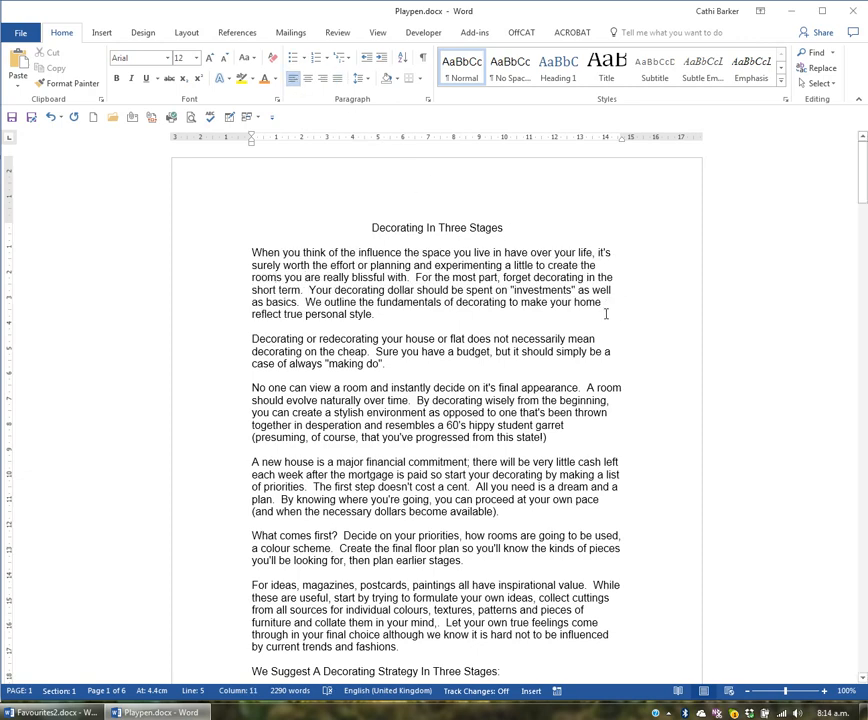
{"action": "left_click", "coordinate": [339, 82]}
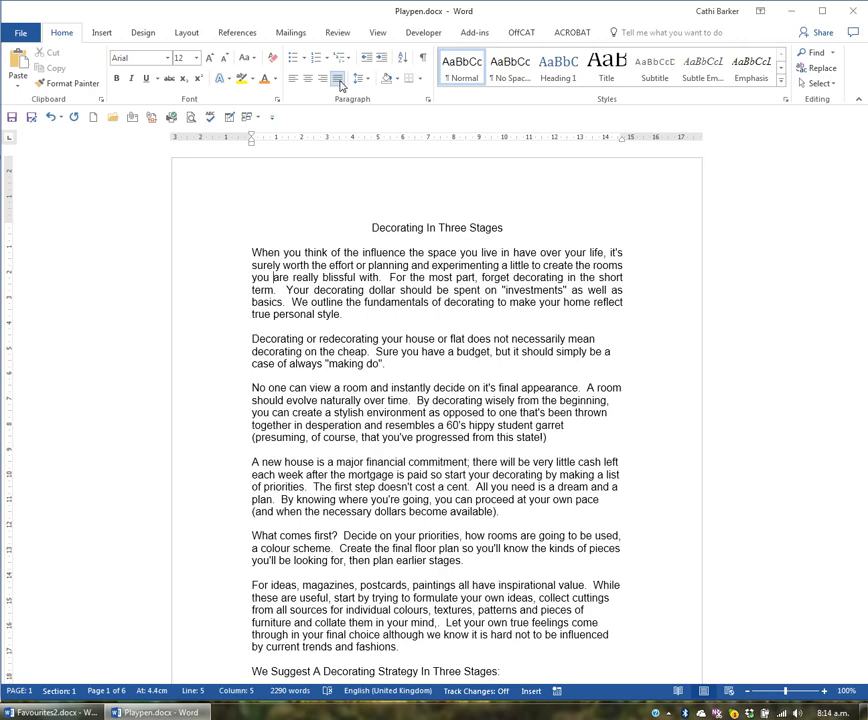
- Try left, centred and right alignment on the entire document's text and finish with everything justified
{"action": "key", "text": "ctrl+a"}
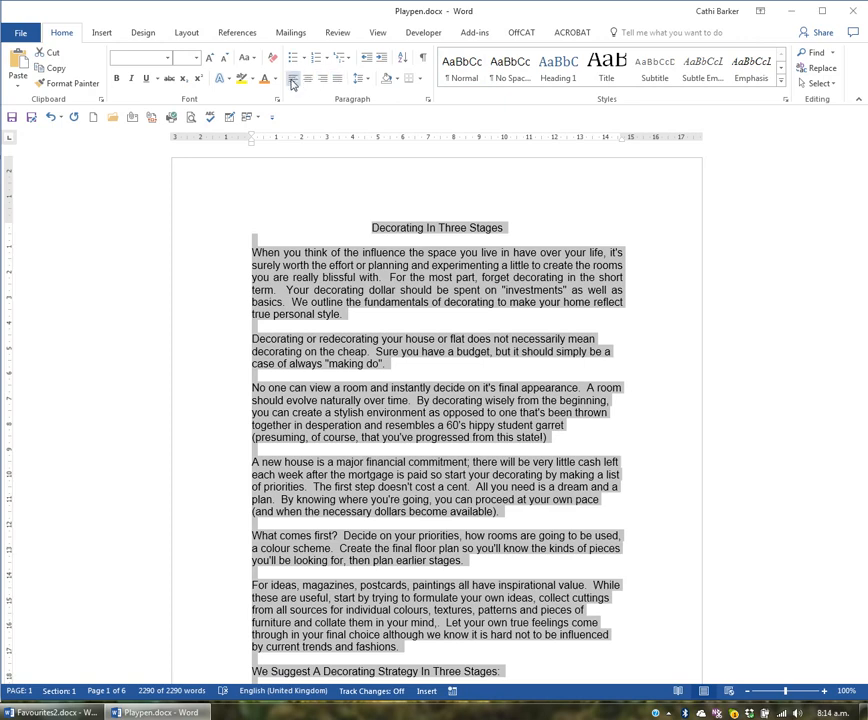
{"action": "left_click", "coordinate": [292, 80]}
{"action": "left_click", "coordinate": [307, 81]}
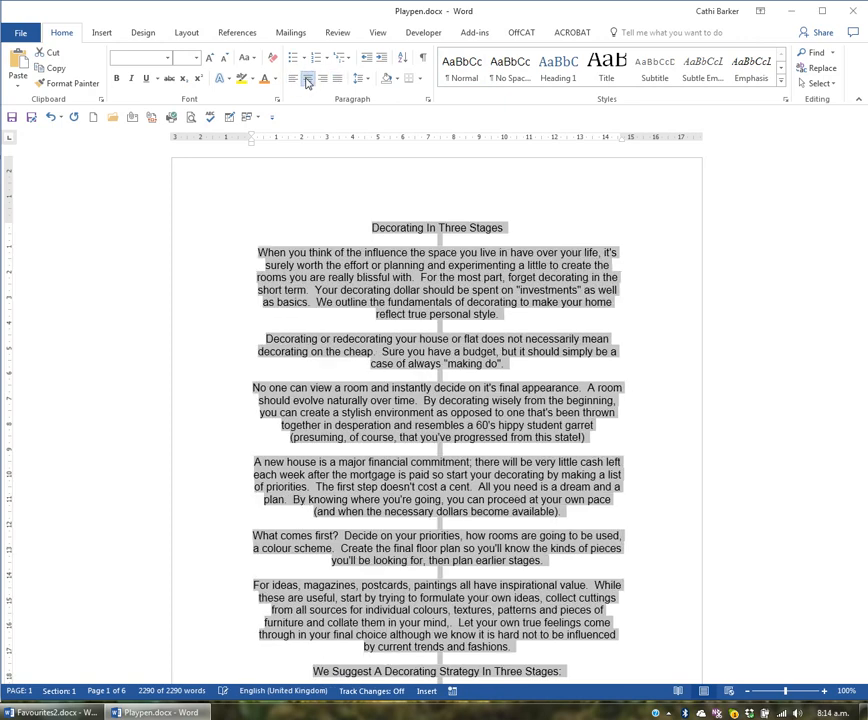
{"action": "left_click", "coordinate": [323, 80]}
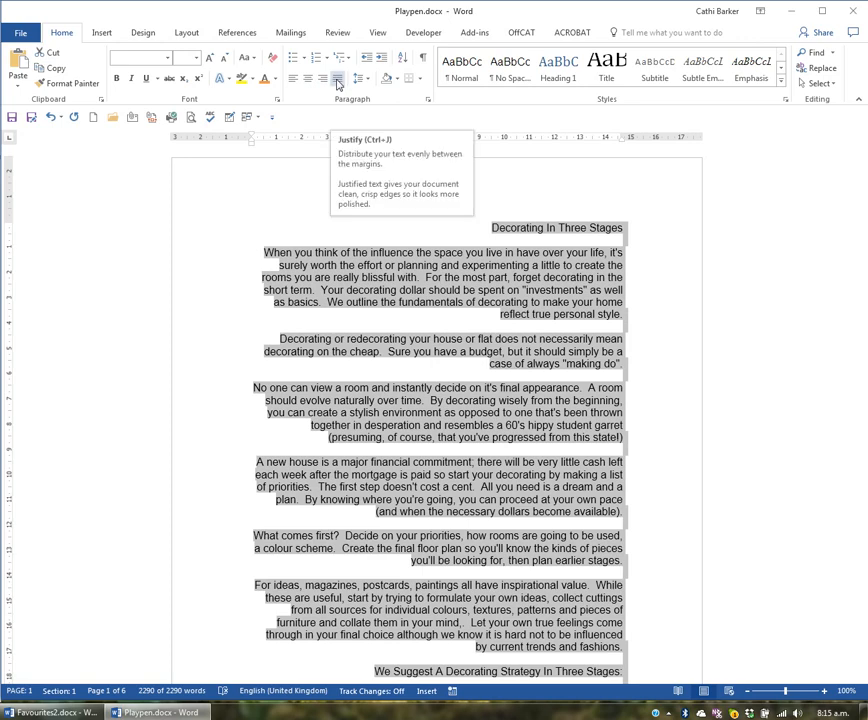
{"action": "left_click", "coordinate": [337, 82]}
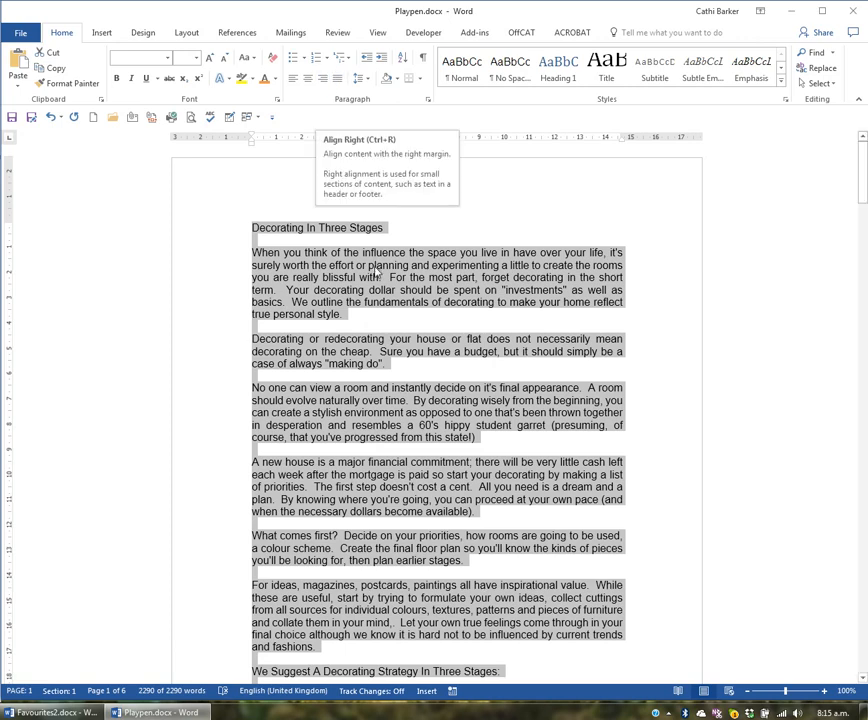
{"action": "left_click", "coordinate": [372, 265]}
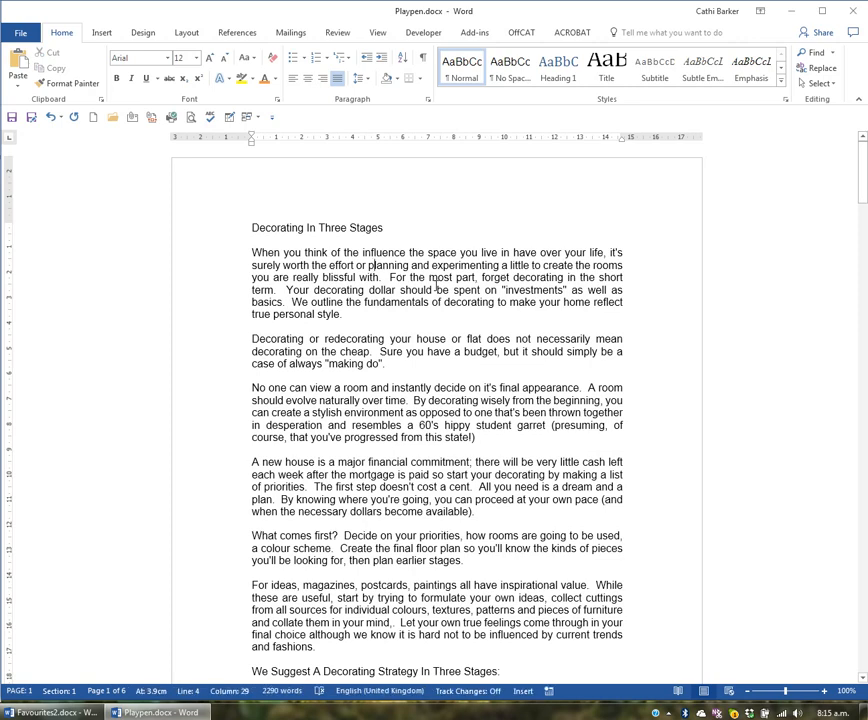
- Increase the left indent of the whole first body paragraph by four levels
{"action": "key", "text": "Down"}
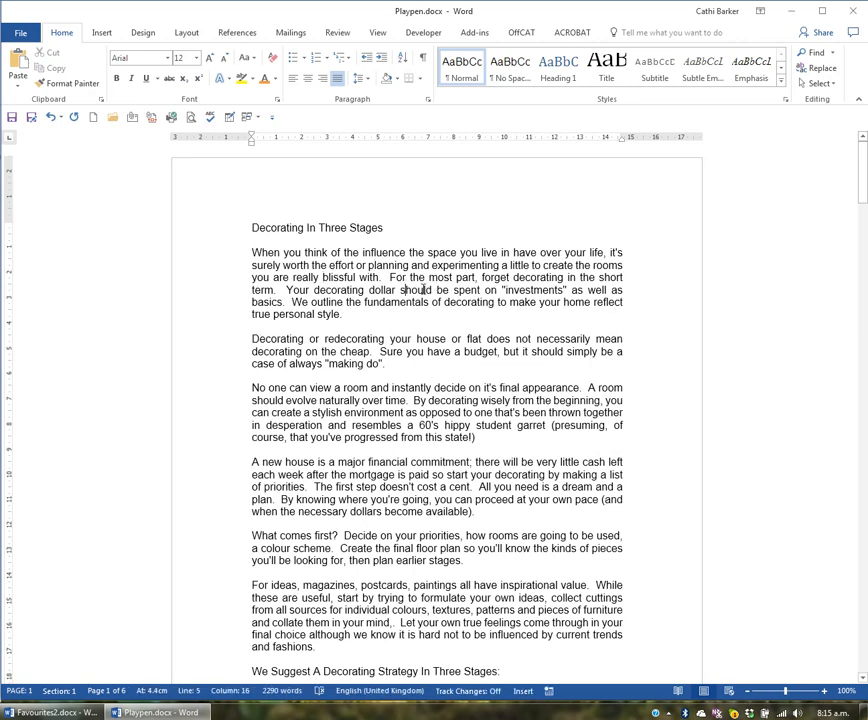
{"action": "left_click", "coordinate": [421, 289]}
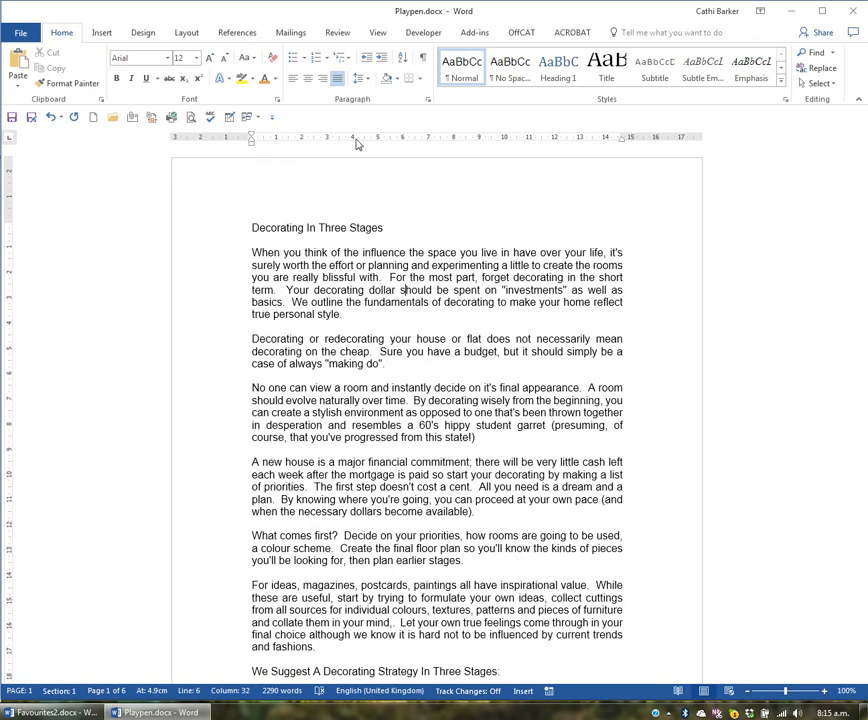
{"action": "left_click", "coordinate": [380, 62]}
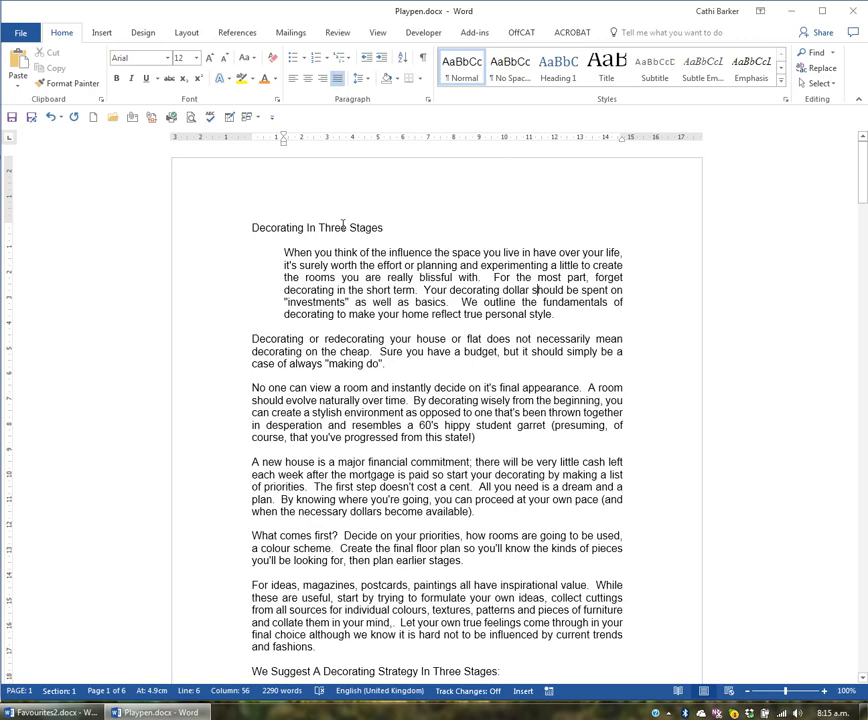
{"action": "left_click", "coordinate": [382, 59]}
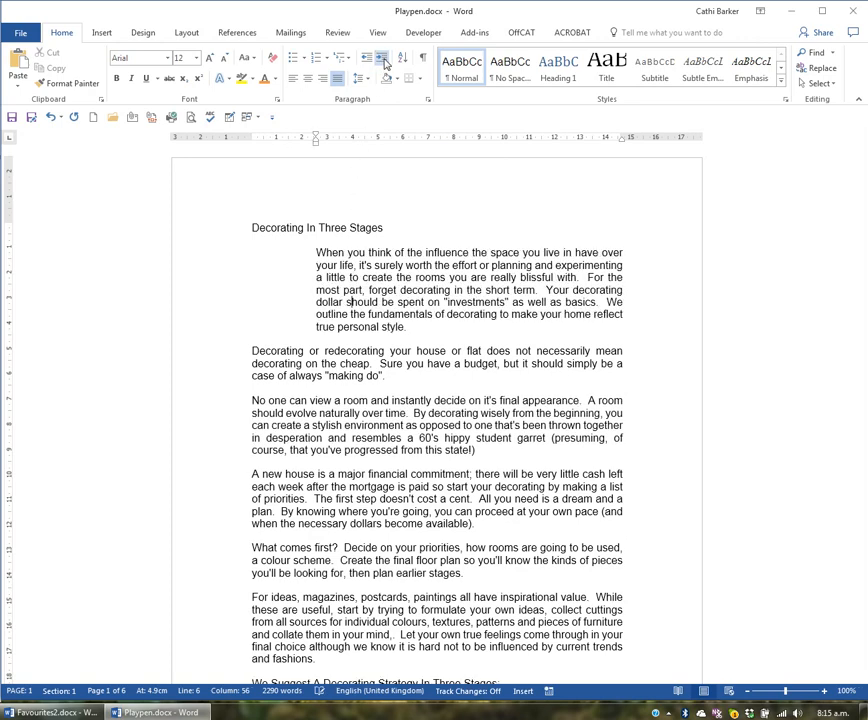
{"action": "left_click", "coordinate": [383, 60]}
{"action": "left_click", "coordinate": [382, 60]}
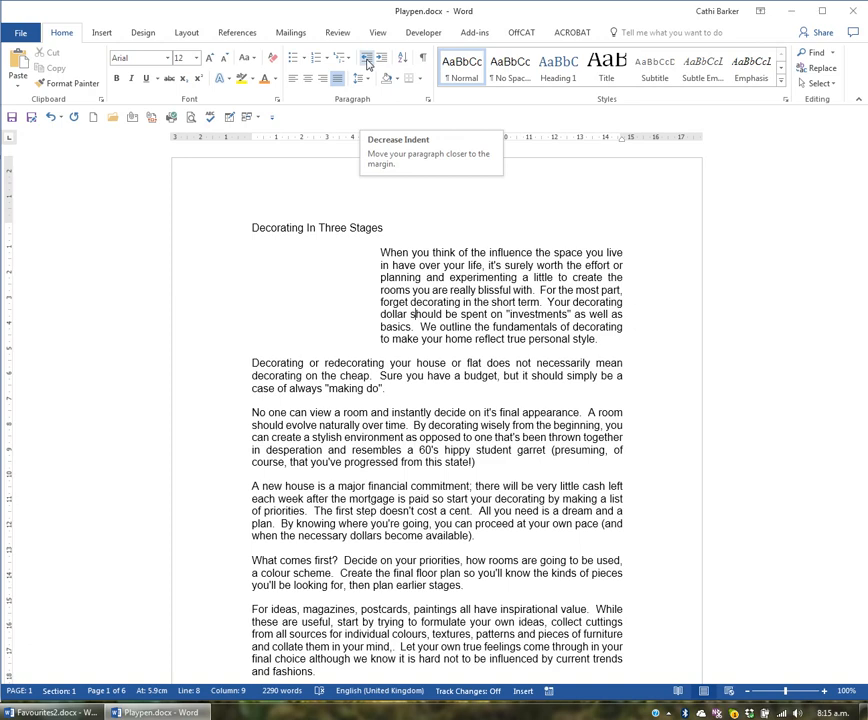
- Decrease the first body paragraph's indent by four levels, back to the left margin
{"action": "left_click", "coordinate": [367, 62]}
{"action": "left_click", "coordinate": [367, 62]}
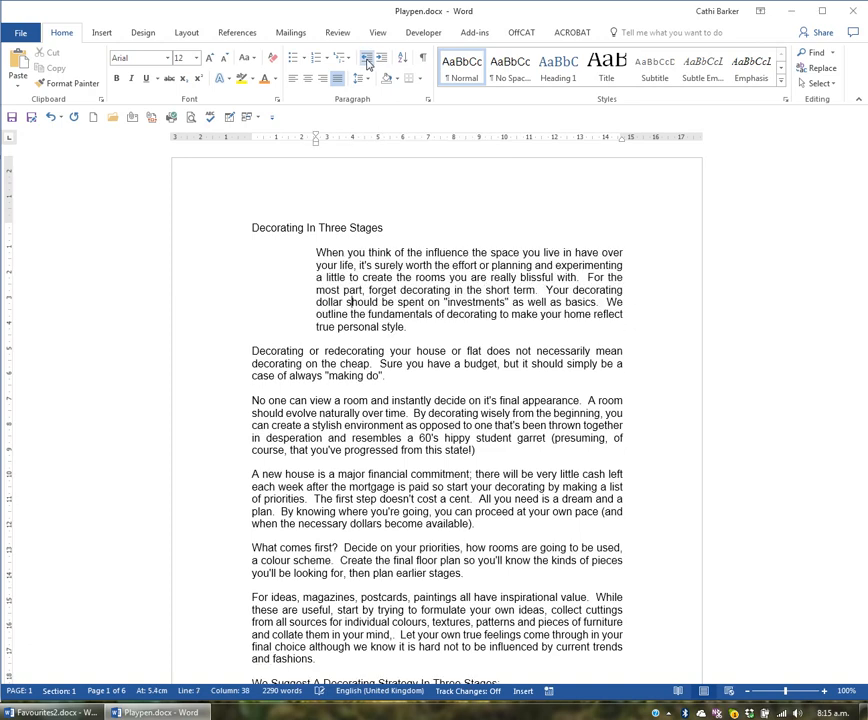
{"action": "left_click", "coordinate": [367, 62]}
{"action": "left_click", "coordinate": [367, 62]}
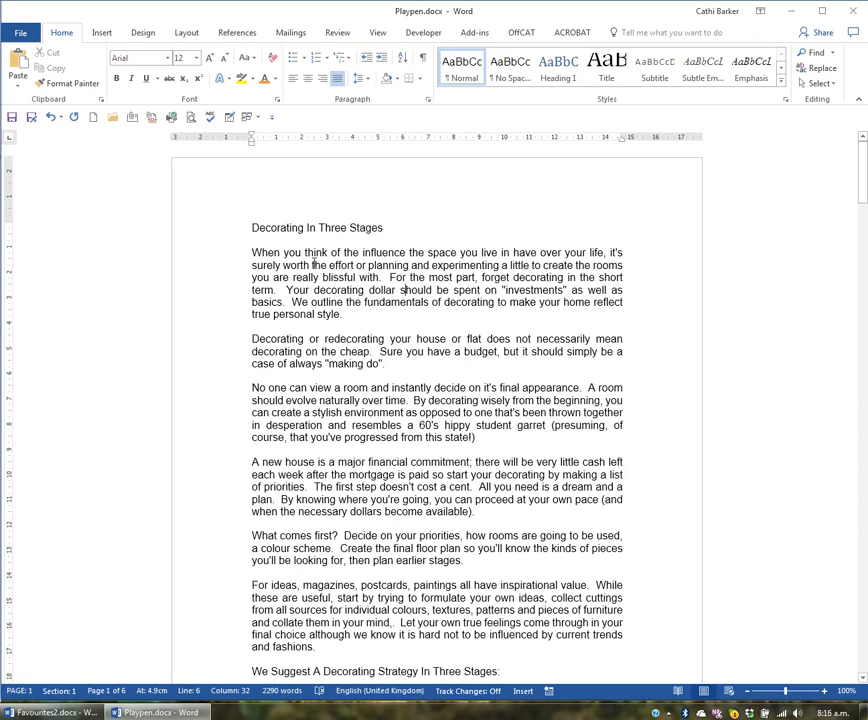
- Indent the first body paragraph by two levels and remove both levels again
{"action": "left_click", "coordinate": [382, 60]}
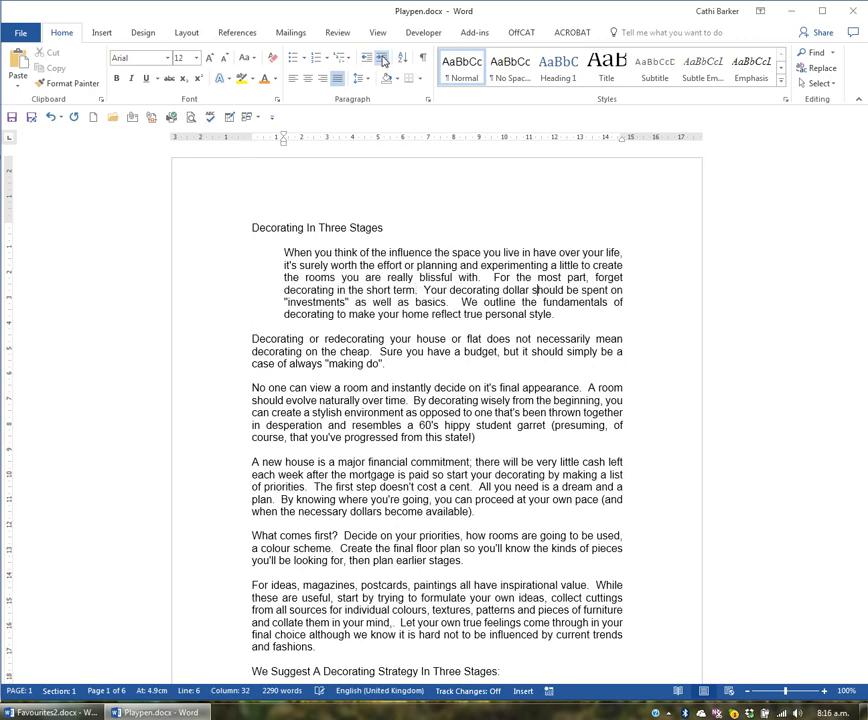
{"action": "left_click", "coordinate": [382, 60]}
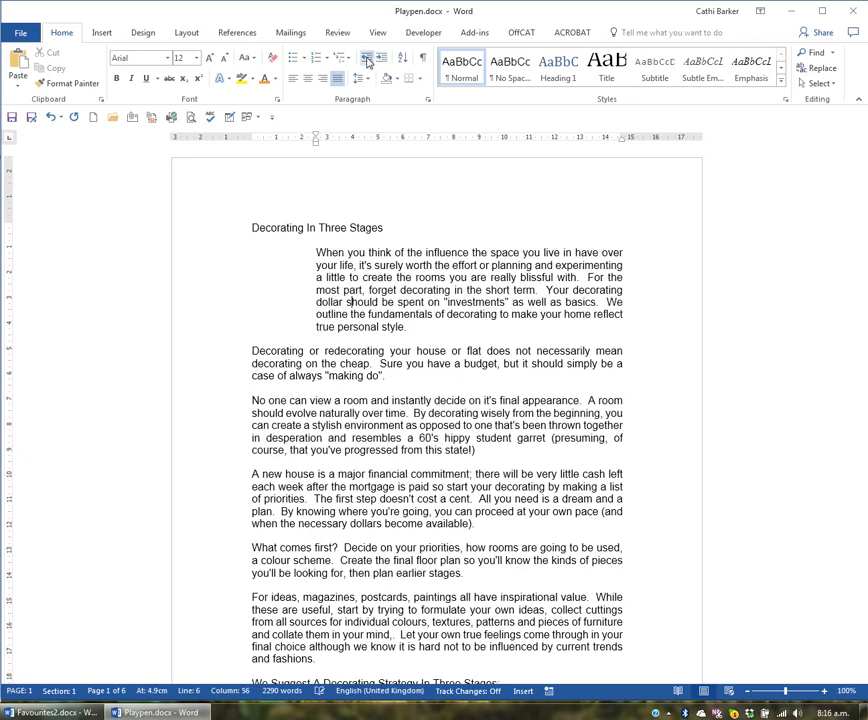
{"action": "left_click", "coordinate": [367, 62]}
{"action": "left_click", "coordinate": [367, 62]}
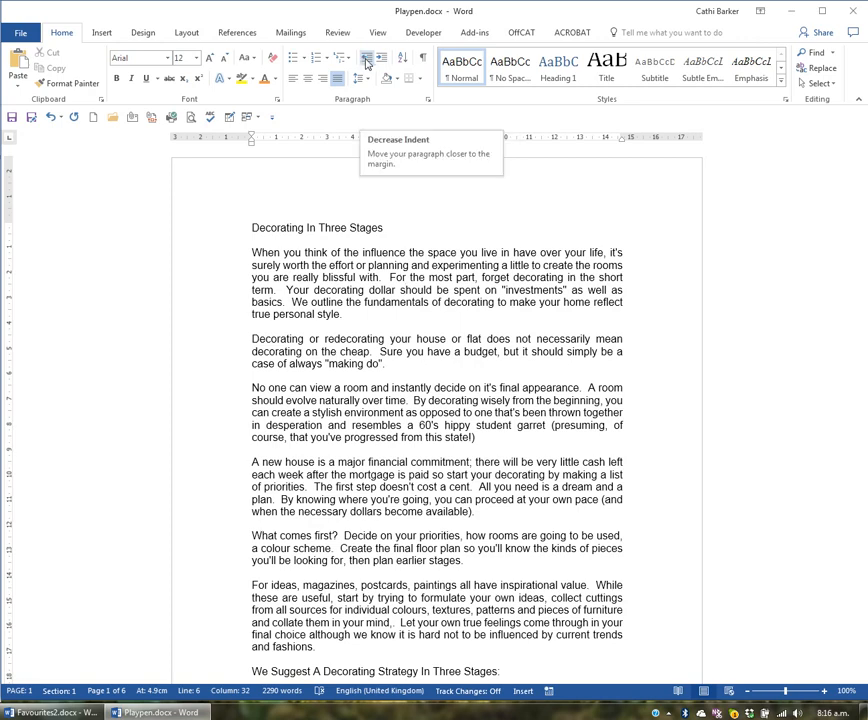
- Increase the first body paragraph's left indent by five levels
{"action": "left_click", "coordinate": [359, 278]}
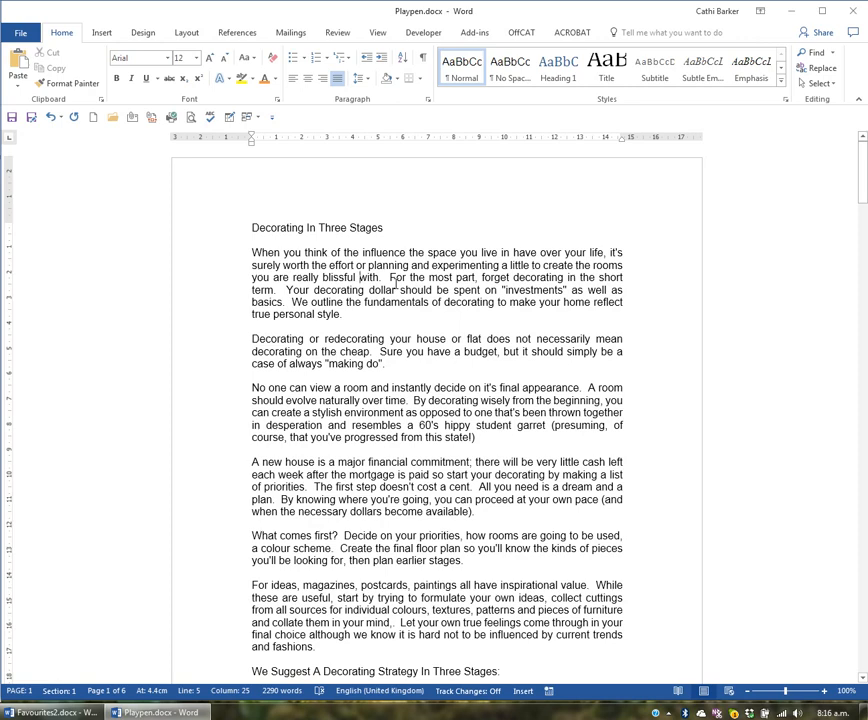
{"action": "key", "text": "ctrl+m"}
{"action": "key", "text": "ctrl+m"}
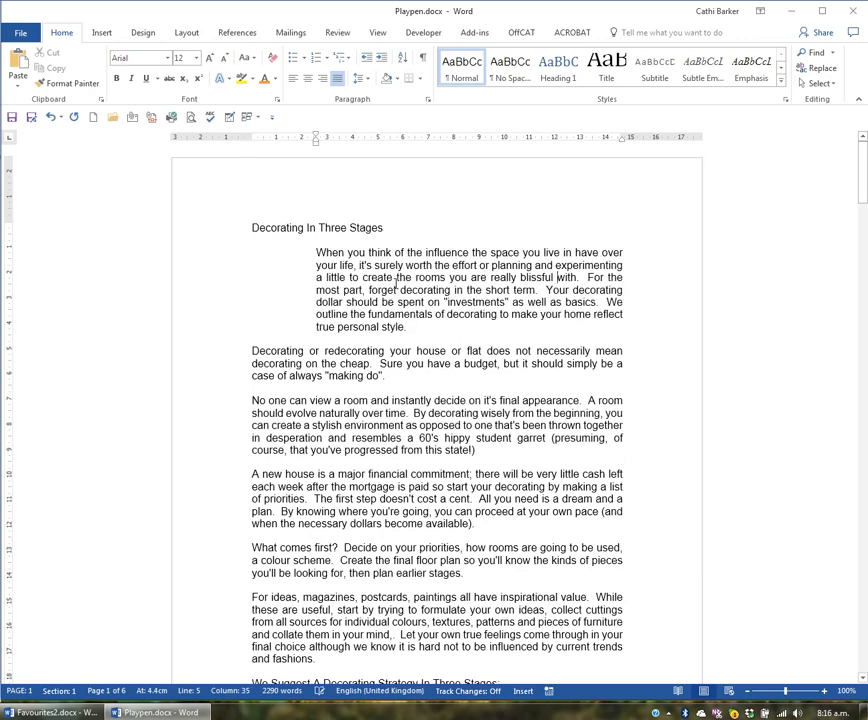
{"action": "key", "text": "ctrl+m"}
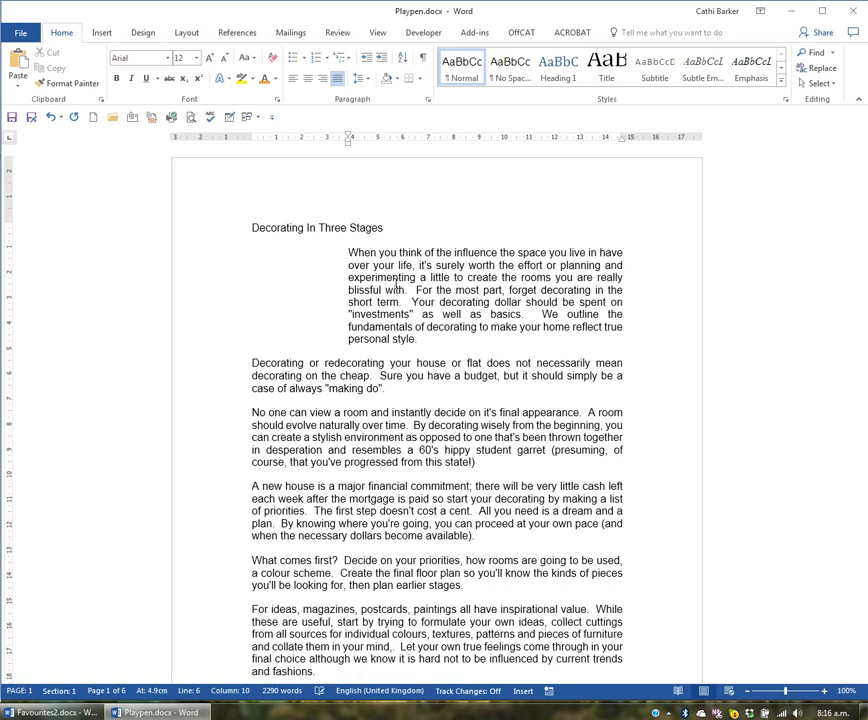
{"action": "key", "text": "ctrl+m"}
{"action": "key", "text": "ctrl+m"}
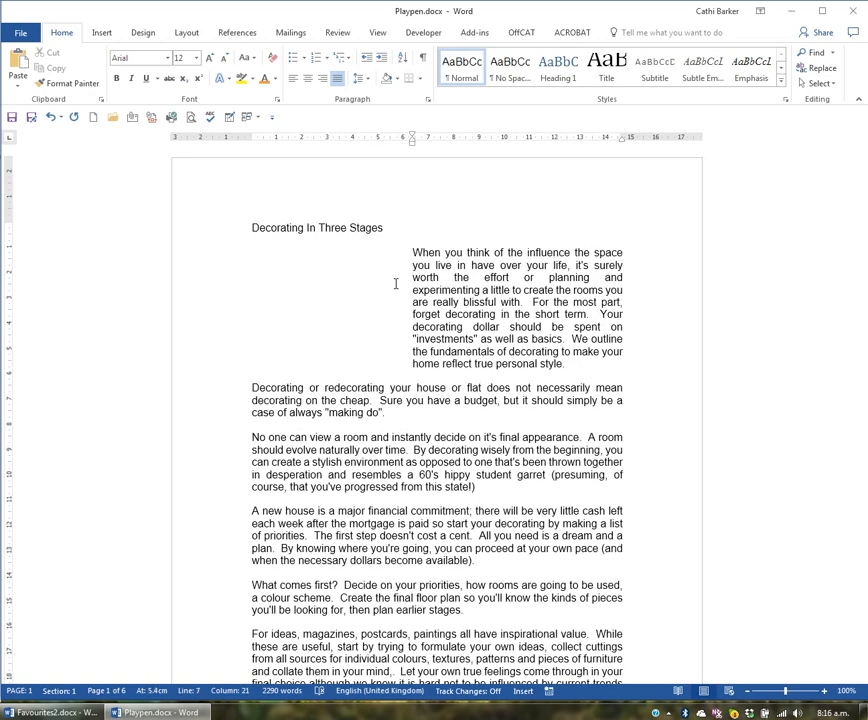
- Remove all of the first body paragraph's left indent so it starts at the margin
{"action": "key", "text": "ctrl+shift+m"}
{"action": "key", "text": "ctrl+shift+m"}
{"action": "key", "text": "ctrl+shift+m"}
{"action": "key", "text": "ctrl+shift+m"}
{"action": "key", "text": "ctrl+shift+m"}
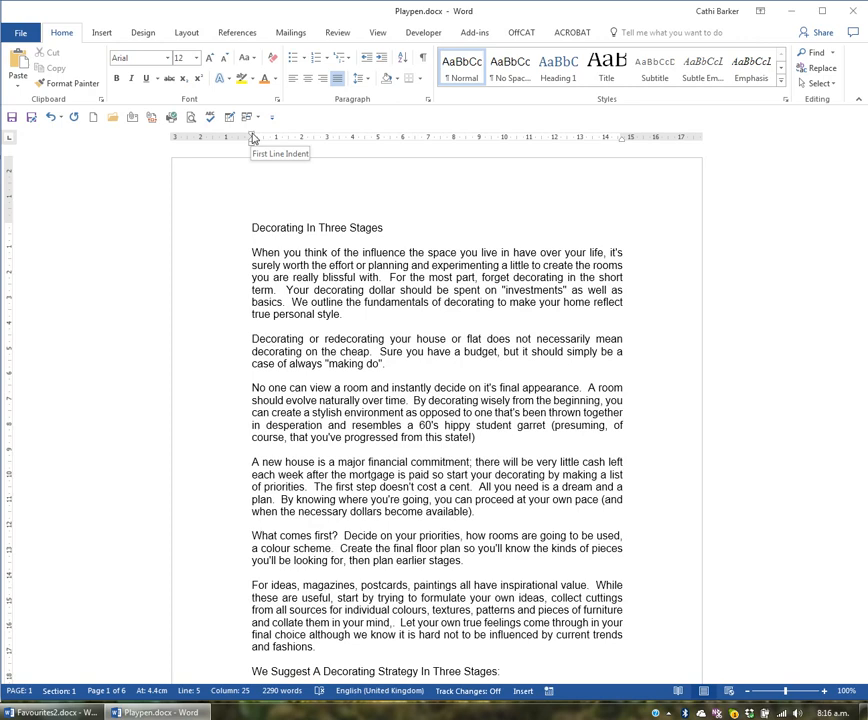
- Set a first-line indent of about 2 cm on the first body paragraph using the ruler
{"action": "left_click_drag", "start_coordinate": [253, 137], "coordinate": [300, 139]}
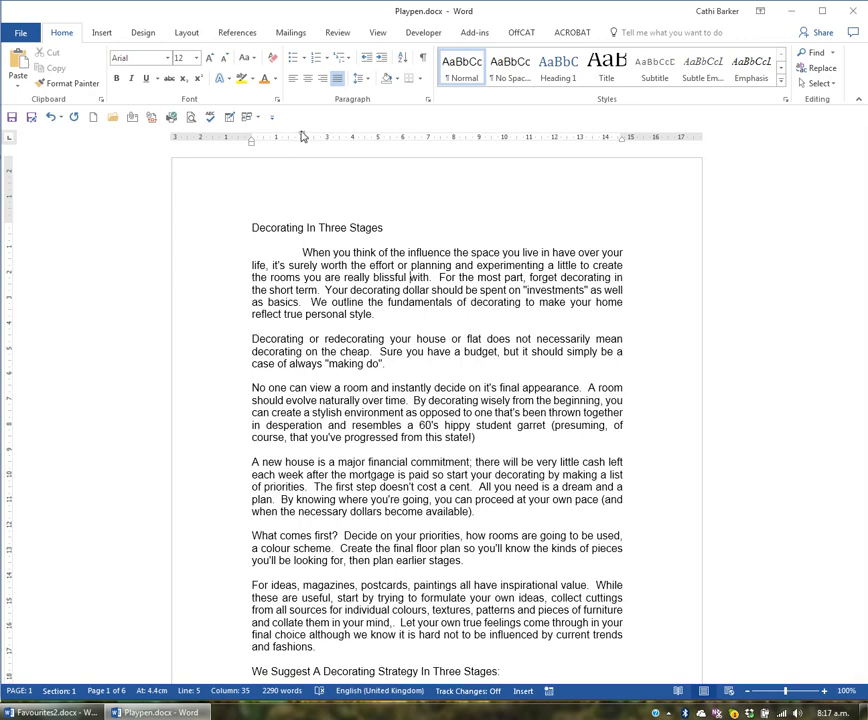
- Replace the first body paragraph's first-line indent with a hanging indent of about 2 cm using the ruler
{"action": "left_click_drag", "start_coordinate": [300, 137], "coordinate": [250, 140]}
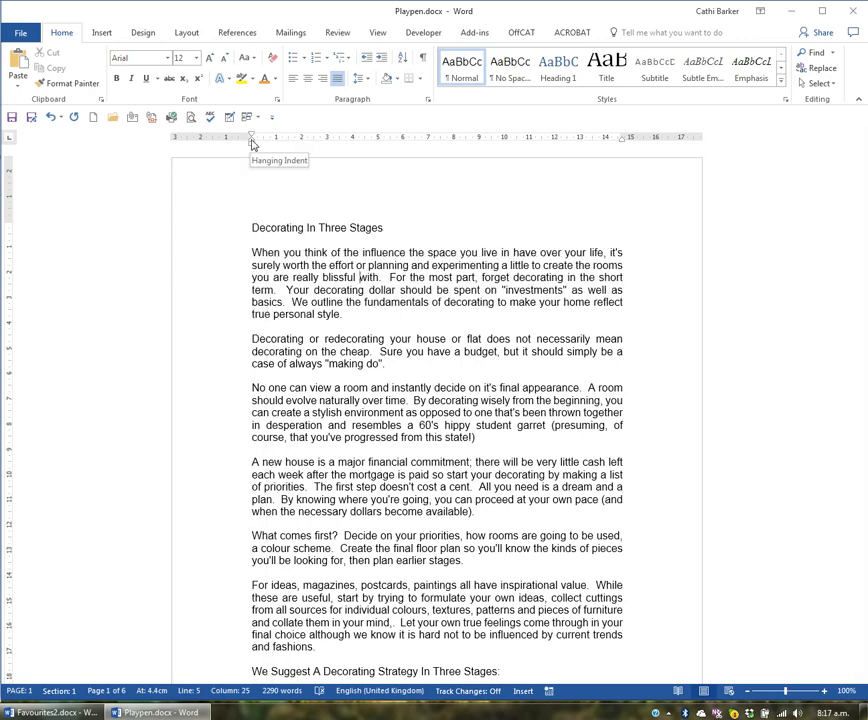
{"action": "left_click_drag", "start_coordinate": [251, 143], "coordinate": [301, 145]}
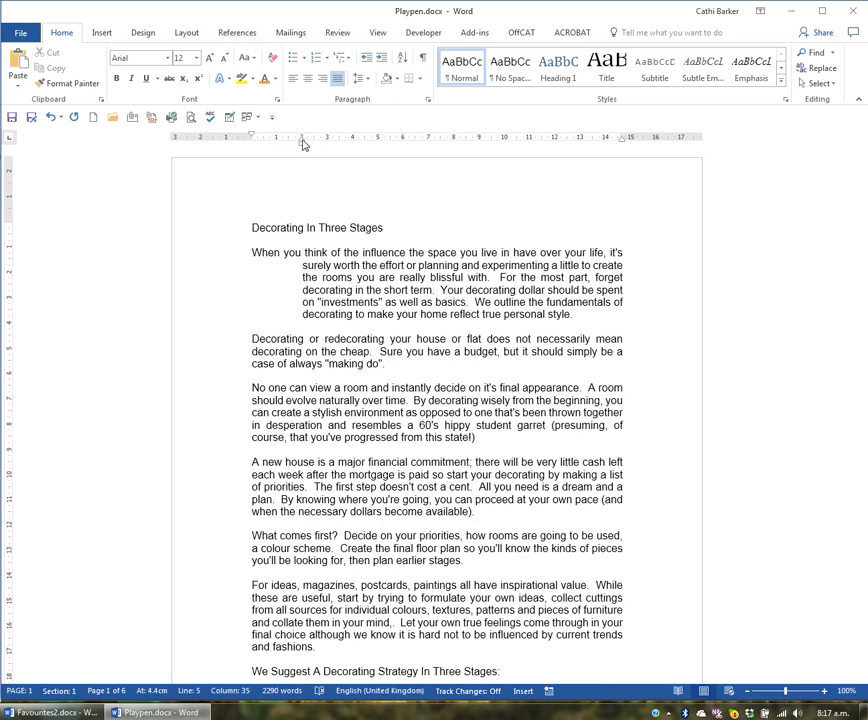
- Replace the first body paragraph's hanging indent with left and right indents of about 2 cm each using the ruler
{"action": "left_click_drag", "start_coordinate": [302, 145], "coordinate": [252, 142]}
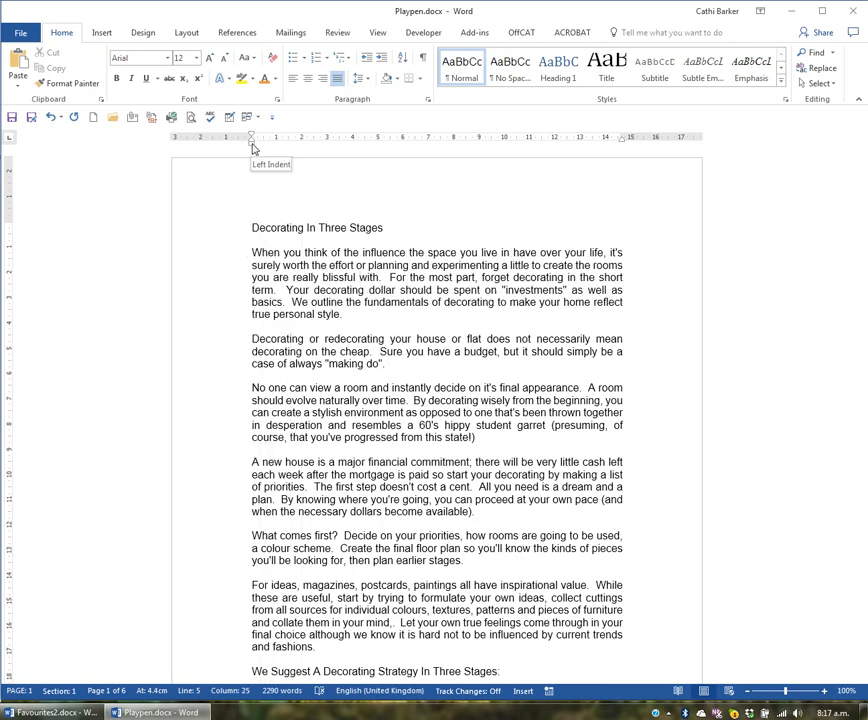
{"action": "left_click_drag", "start_coordinate": [252, 146], "coordinate": [302, 149]}
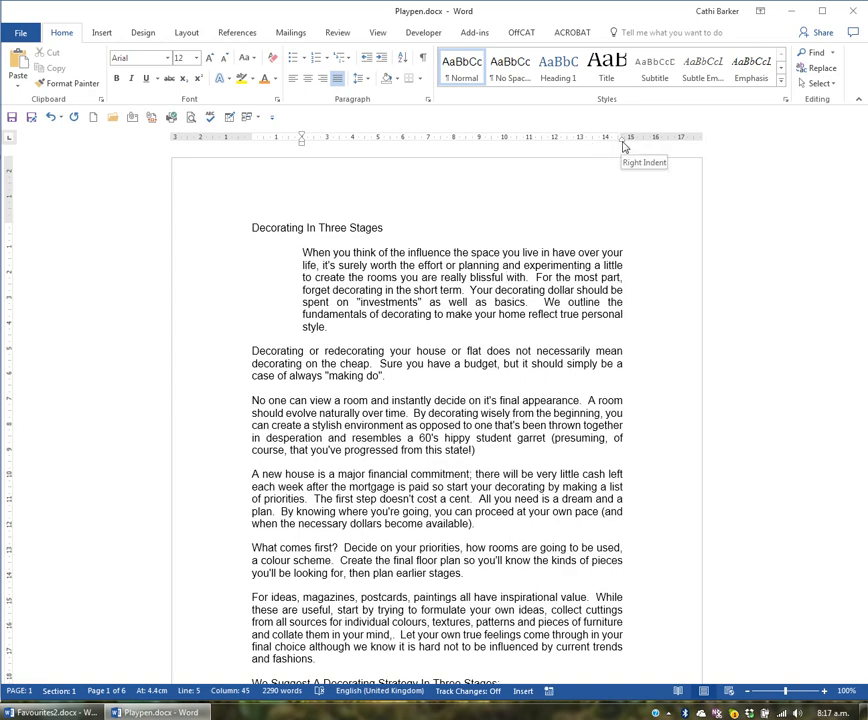
{"action": "left_click_drag", "start_coordinate": [622, 144], "coordinate": [575, 146]}
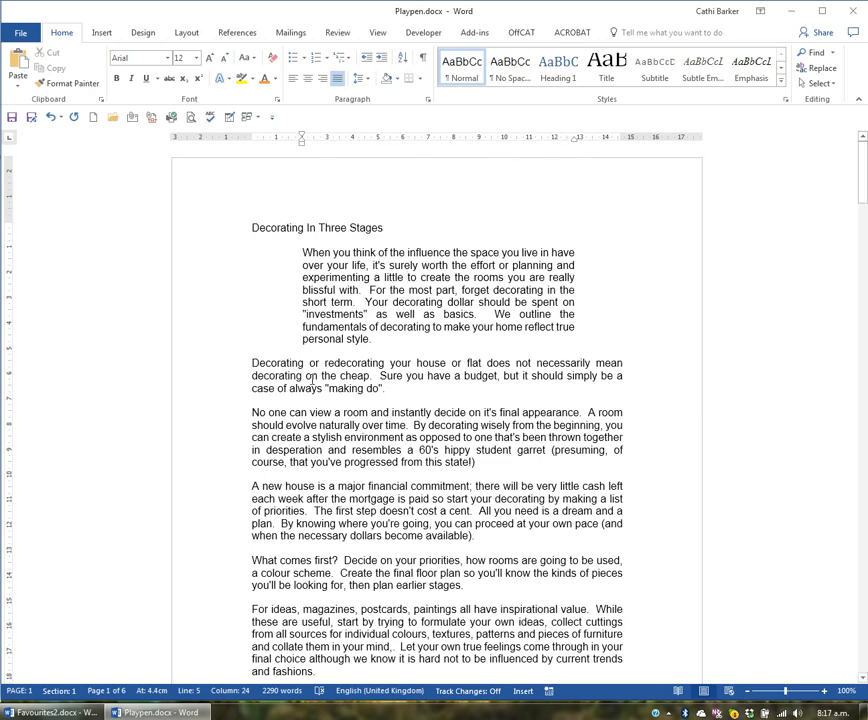
- Remove the first body paragraph's left and right indents, setting the right indent to exactly 0 cm in the paragraph settings
{"action": "left_click", "coordinate": [310, 376]}
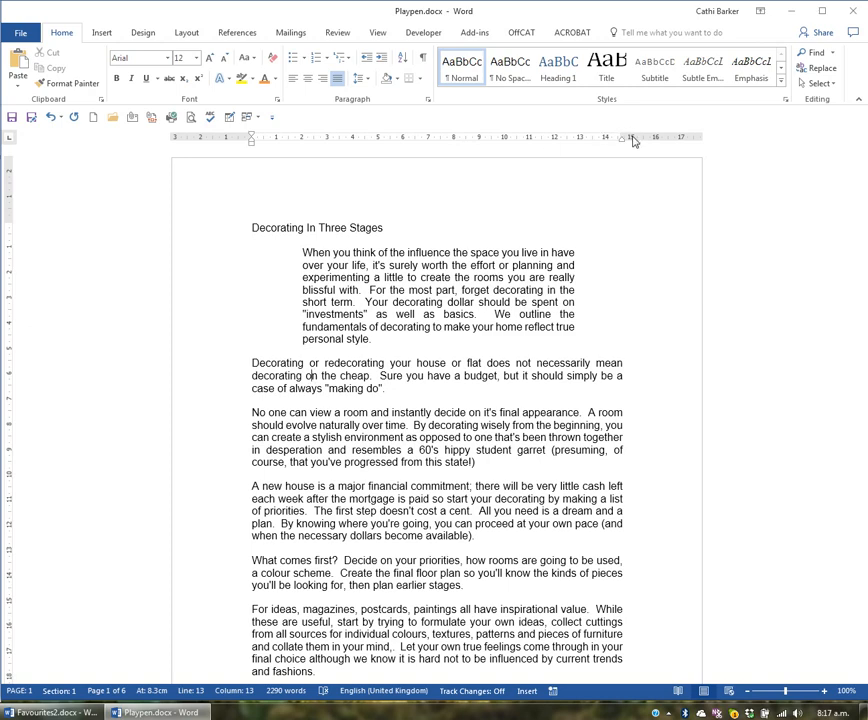
{"action": "left_click", "coordinate": [366, 304]}
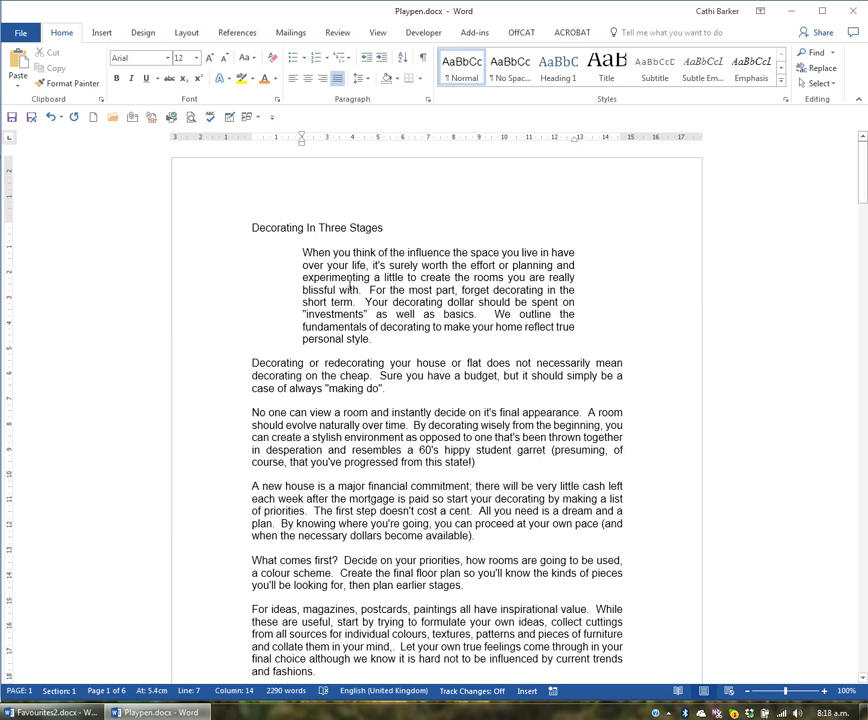
{"action": "left_click_drag", "start_coordinate": [302, 148], "coordinate": [251, 149]}
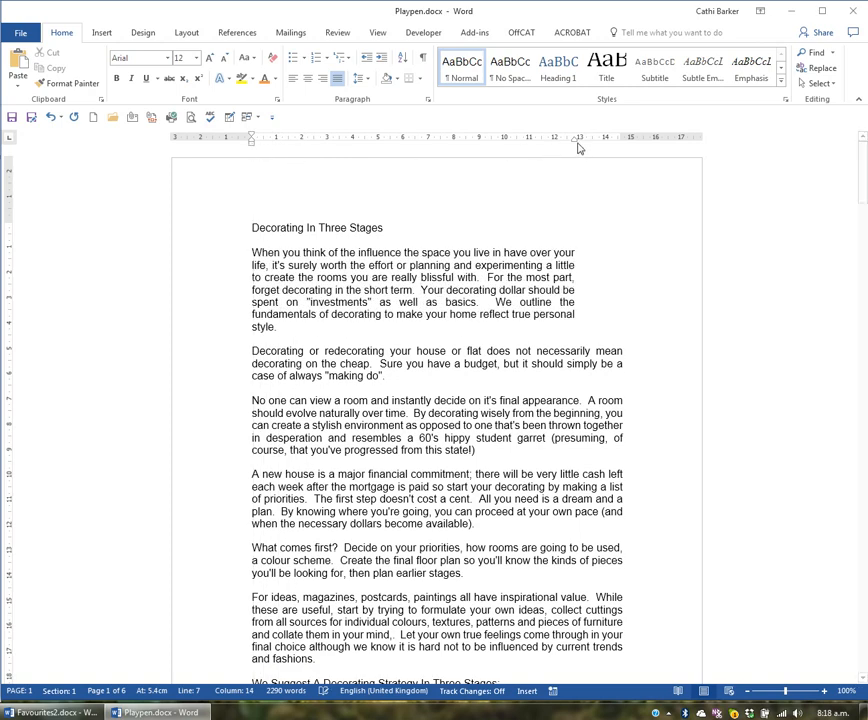
{"action": "mouse_move", "coordinate": [577, 138]}
{"action": "left_mouse_down"}
{"action": "mouse_move", "coordinate": [619, 140]}
{"action": "mouse_move", "coordinate": [623, 148]}
{"action": "left_mouse_up"}
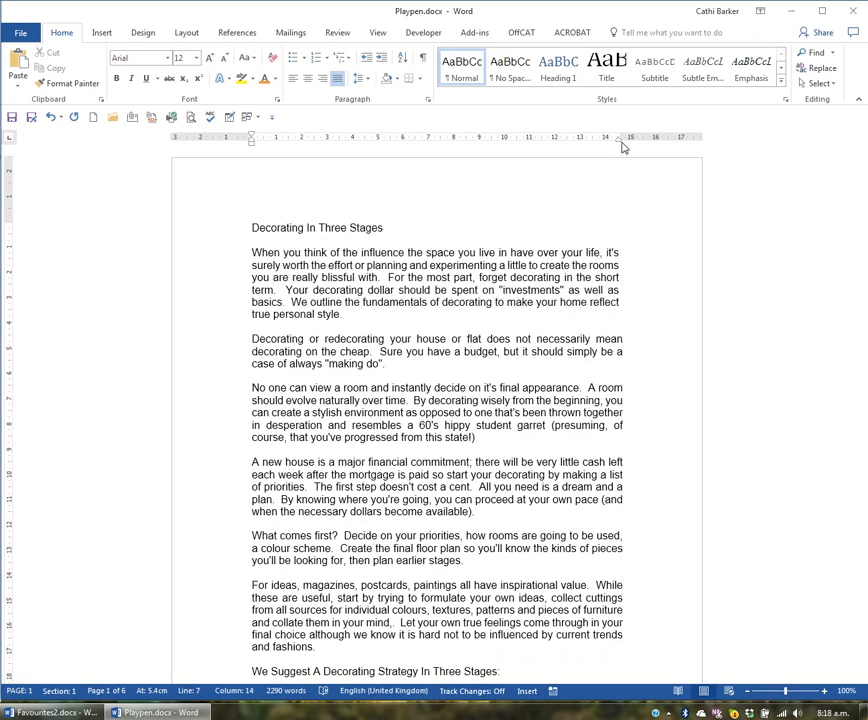
{"action": "double_click", "coordinate": [251, 146]}
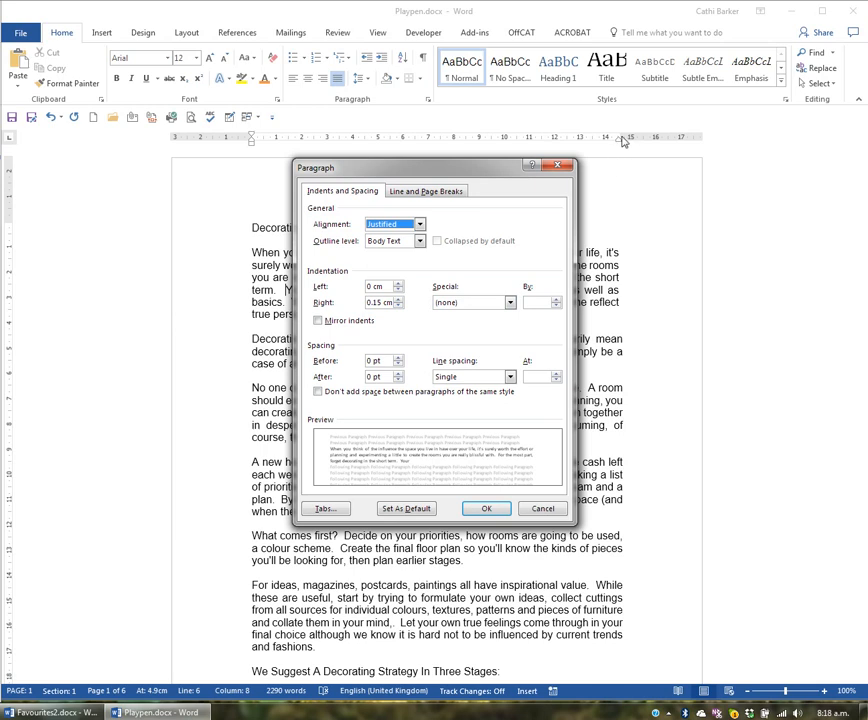
{"action": "left_click", "coordinate": [398, 306]}
{"action": "left_click", "coordinate": [398, 306]}
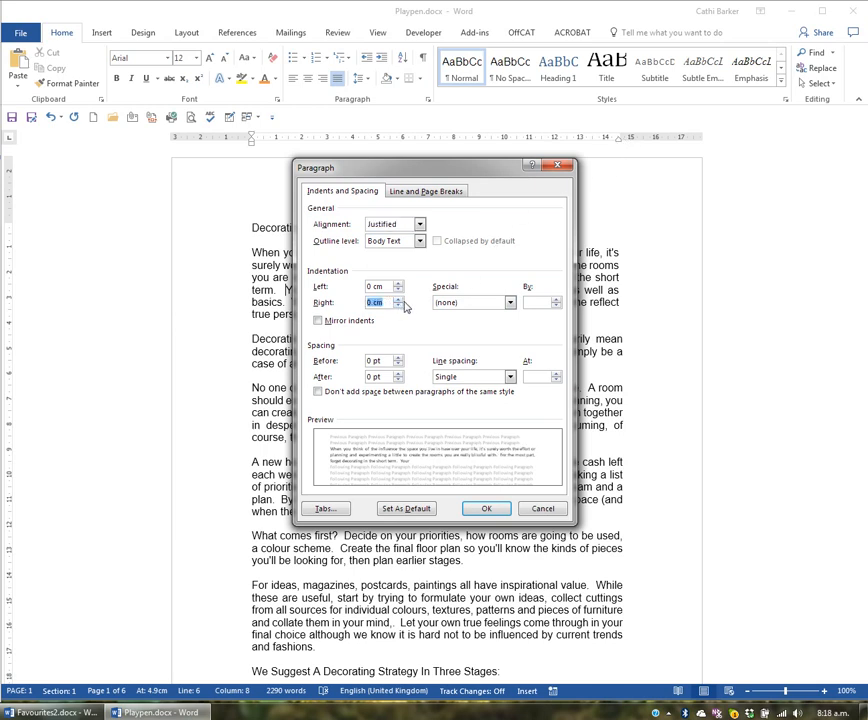
{"action": "left_click", "coordinate": [499, 510]}
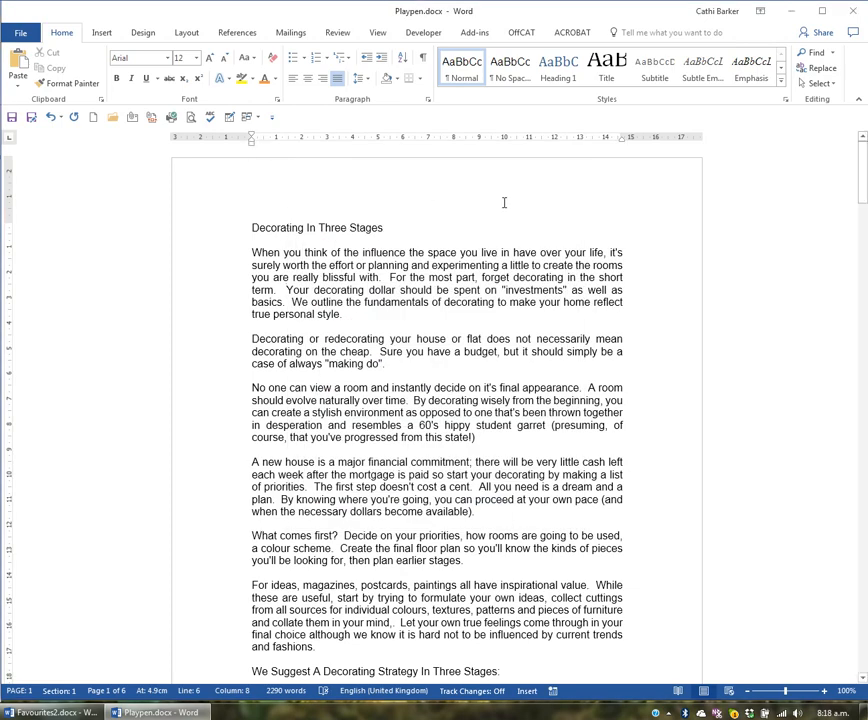
- Set the first body paragraph's left and right indents to 4 cm each in the paragraph settings
{"action": "left_click", "coordinate": [437, 277]}
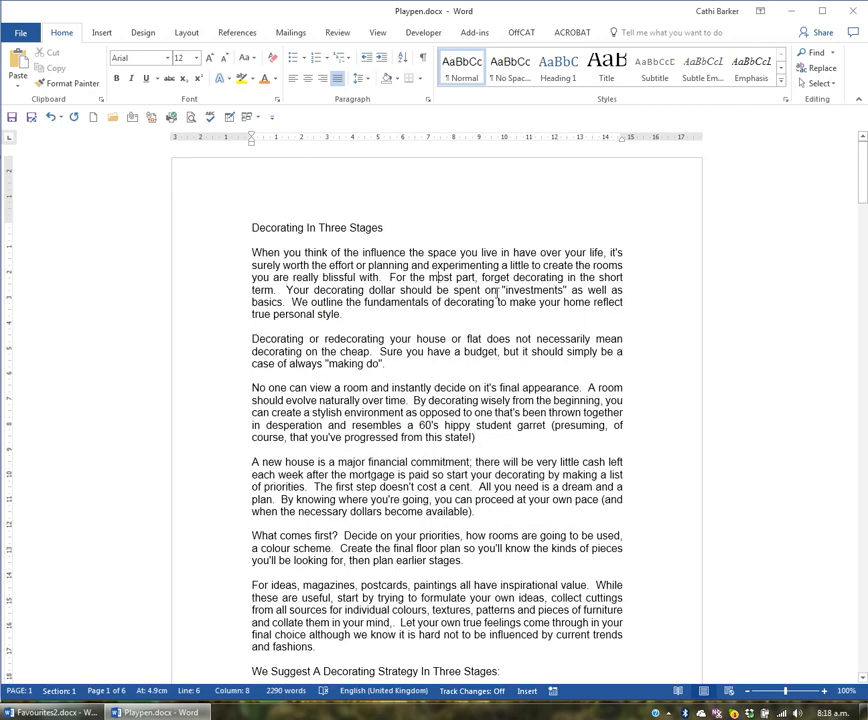
{"action": "double_click", "coordinate": [252, 146]}
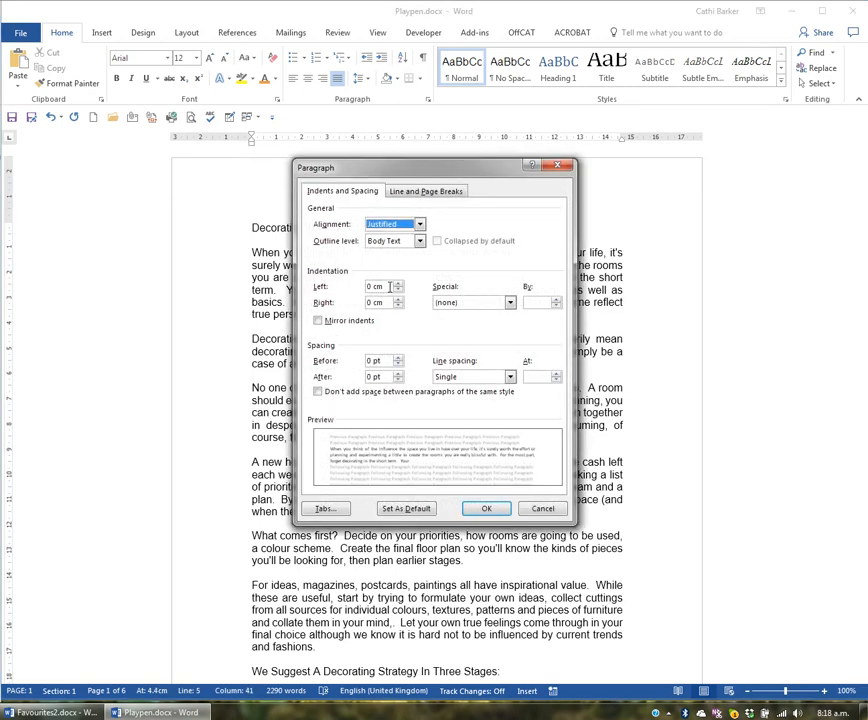
{"action": "left_click", "coordinate": [390, 286]}
{"action": "type", "text": "4"}
{"action": "key", "text": "Tab"}
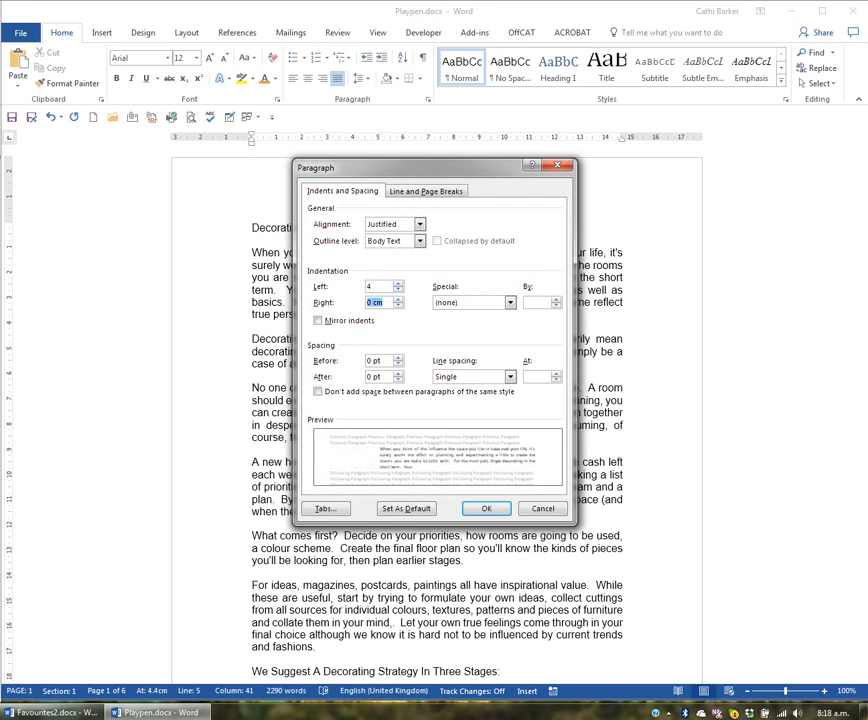
{"action": "type", "text": "4"}
{"action": "left_click", "coordinate": [500, 510]}
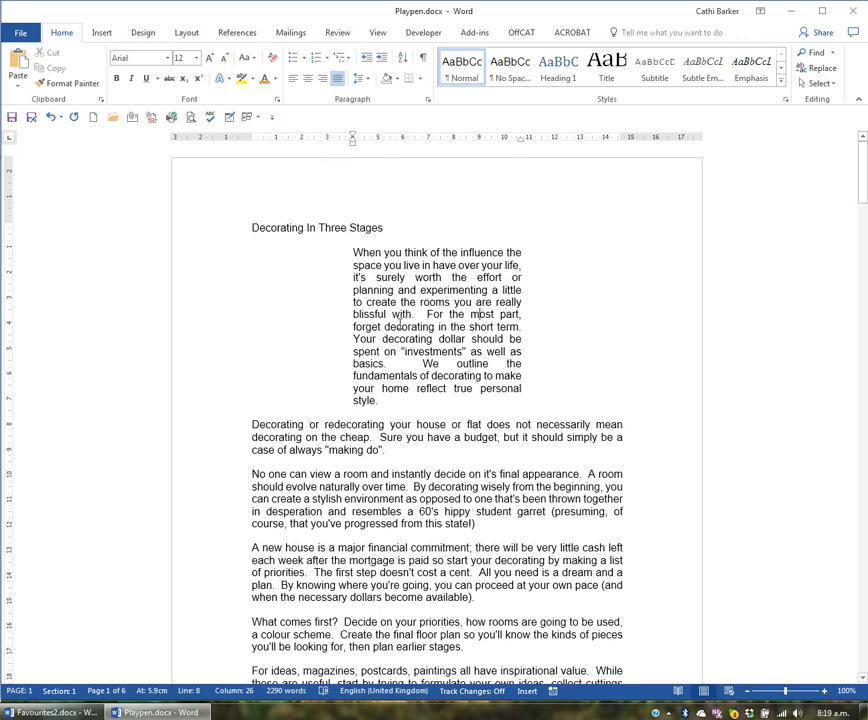
- Give the second body paragraph a first-line indent of 2 cm in the paragraph settings
{"action": "left_click", "coordinate": [384, 430]}
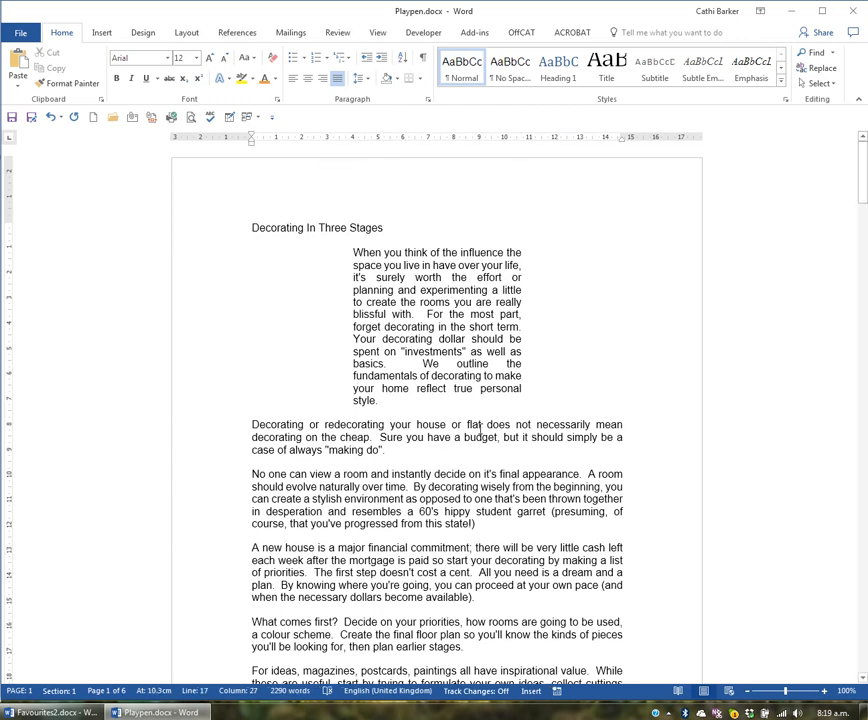
{"action": "double_click", "coordinate": [251, 147]}
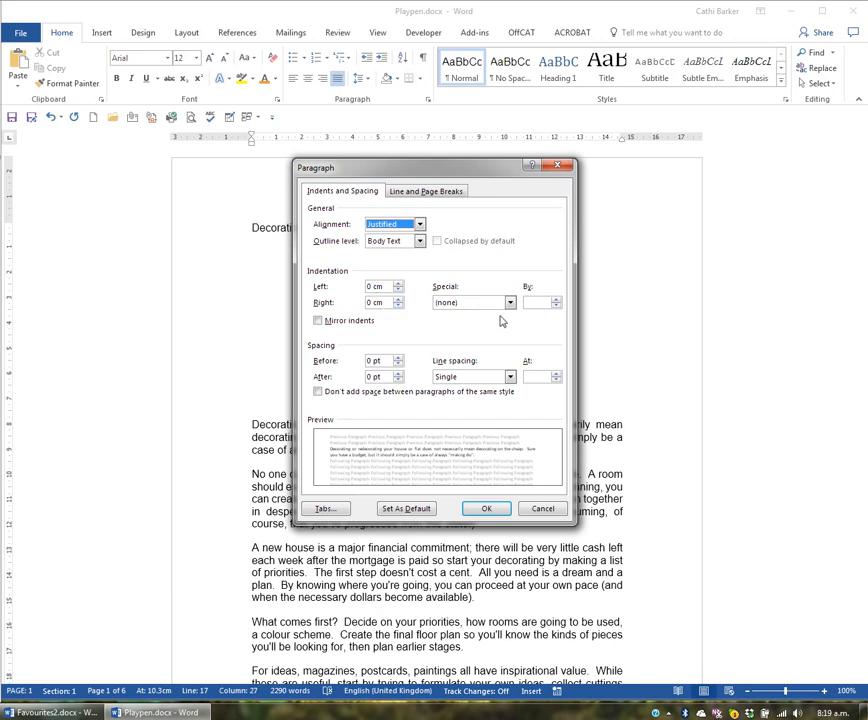
{"action": "left_click", "coordinate": [511, 304]}
{"action": "left_click", "coordinate": [490, 319]}
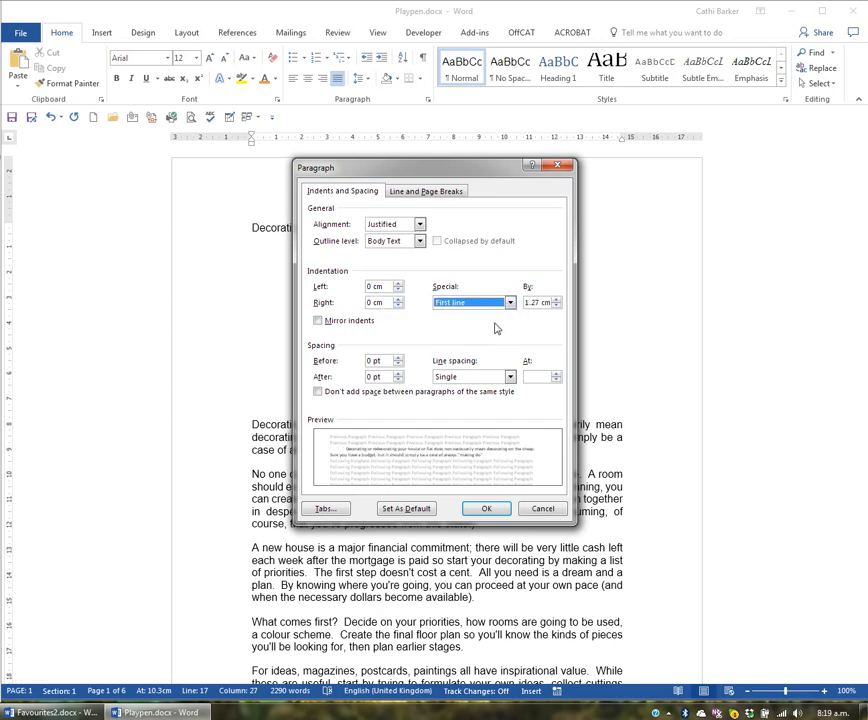
{"action": "left_click", "coordinate": [556, 300]}
{"action": "left_click", "coordinate": [556, 300]}
{"action": "left_click", "coordinate": [556, 300]}
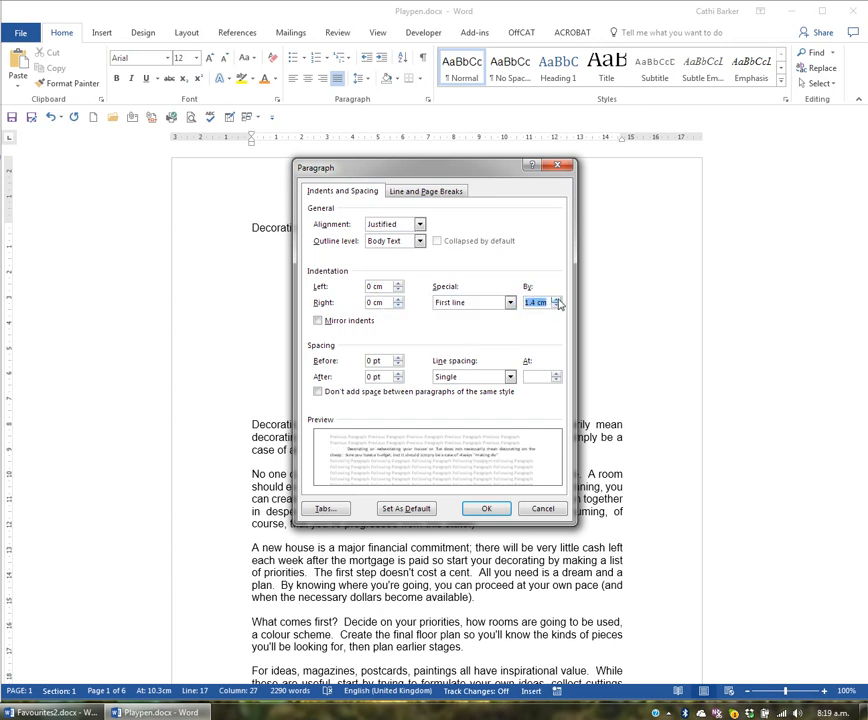
{"action": "left_click", "coordinate": [556, 300]}
{"action": "left_click", "coordinate": [556, 300]}
{"action": "left_click", "coordinate": [556, 300]}
{"action": "left_click", "coordinate": [556, 300]}
{"action": "left_click", "coordinate": [556, 300]}
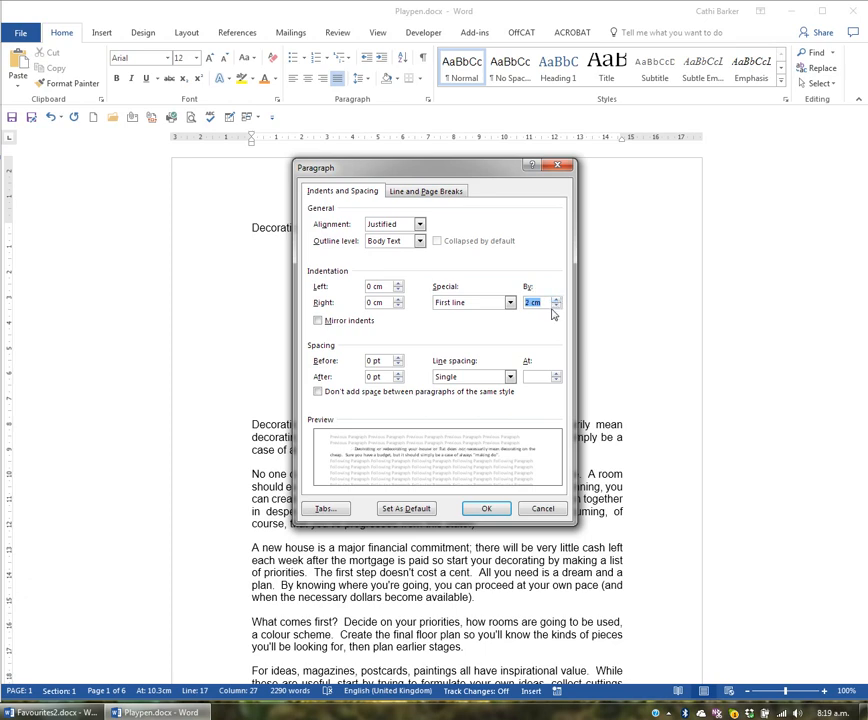
{"action": "left_click", "coordinate": [490, 509]}
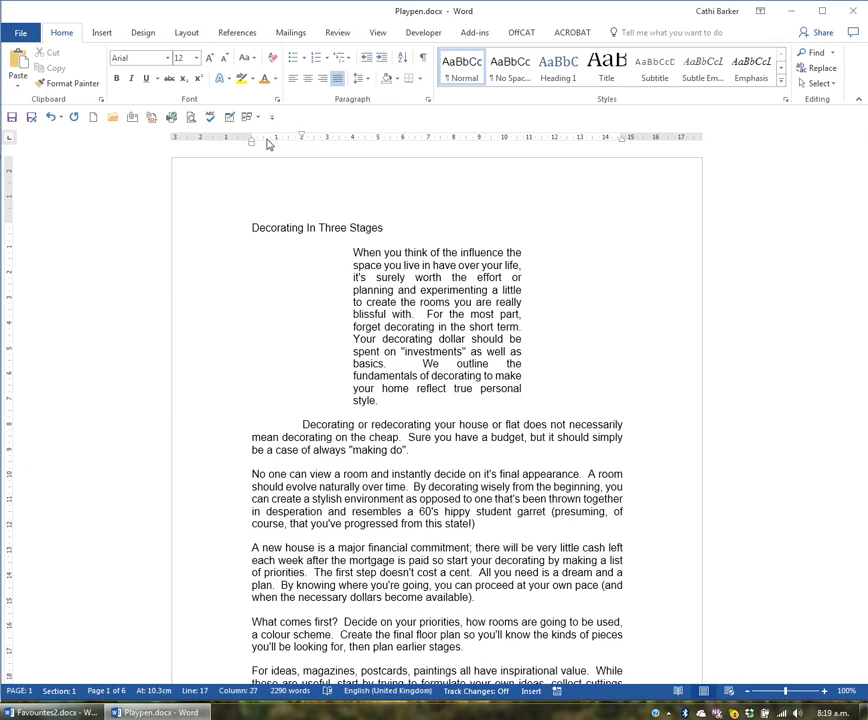
- Give the third body paragraph a hanging indent of 2 cm in the paragraph settings
{"action": "left_click", "coordinate": [388, 498]}
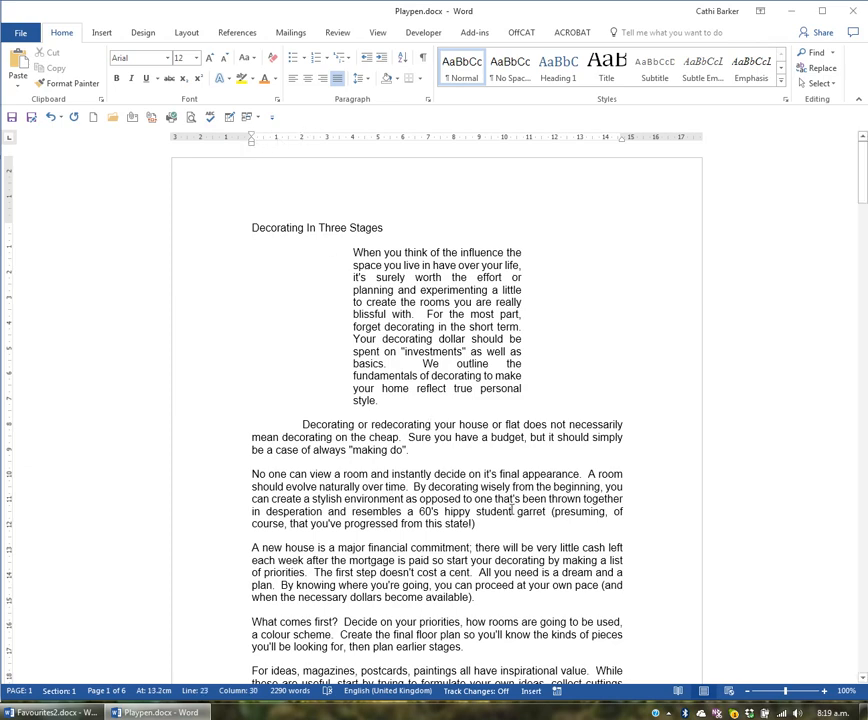
{"action": "double_click", "coordinate": [251, 143]}
{"action": "left_click", "coordinate": [510, 303]}
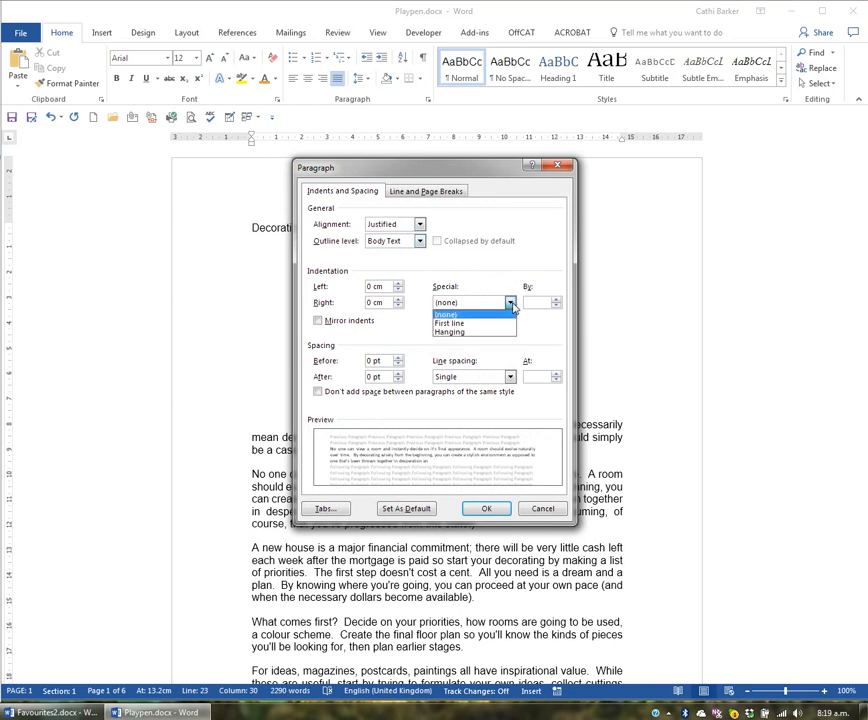
{"action": "left_click", "coordinate": [486, 332]}
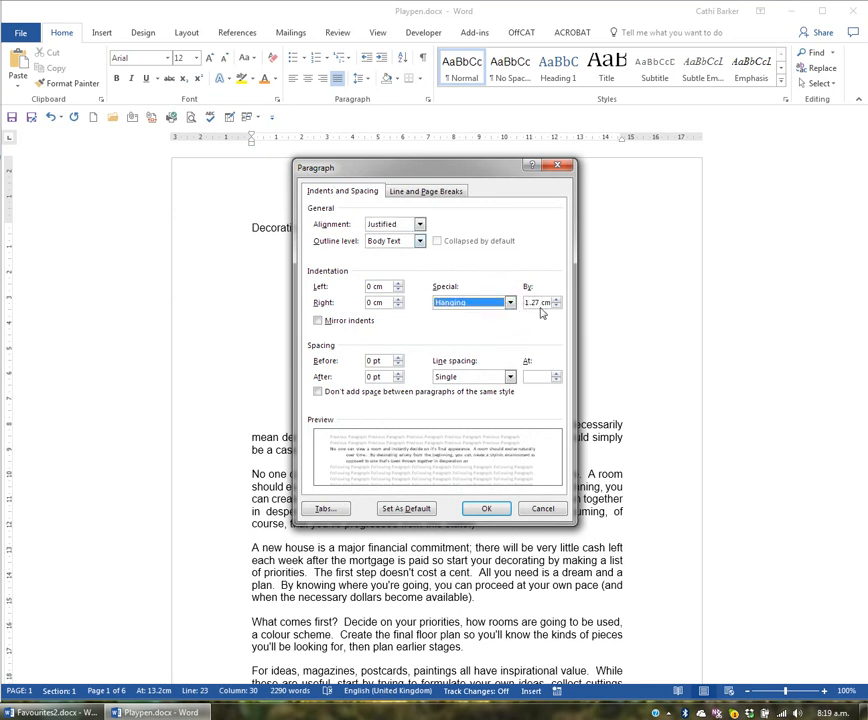
{"action": "key", "text": "Tab"}
{"action": "type", "text": "2"}
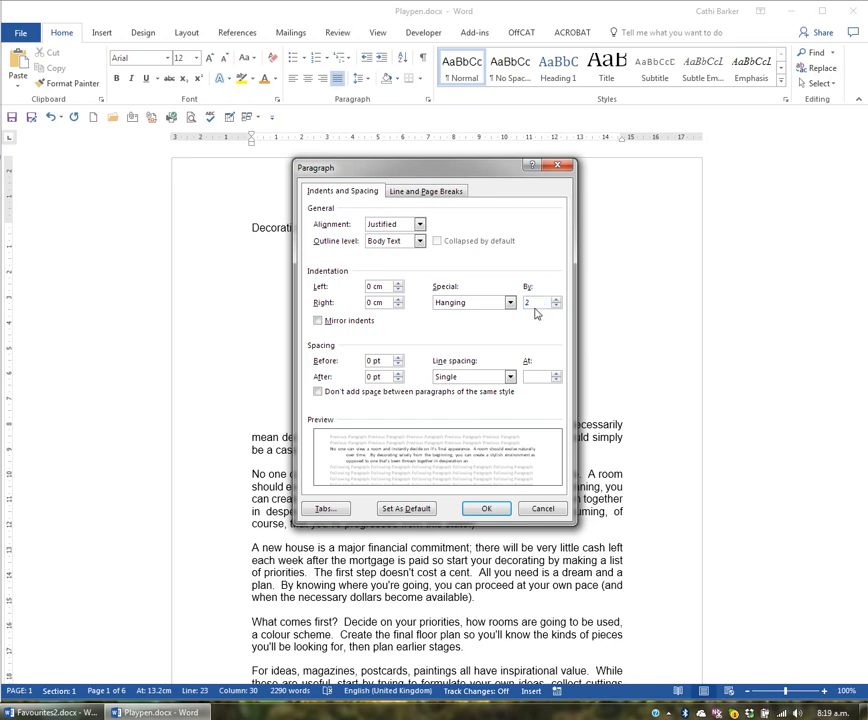
{"action": "left_click", "coordinate": [486, 508]}
- Compare the ruler's indent markers for each of the first four body paragraphs
{"action": "left_click", "coordinate": [345, 498]}
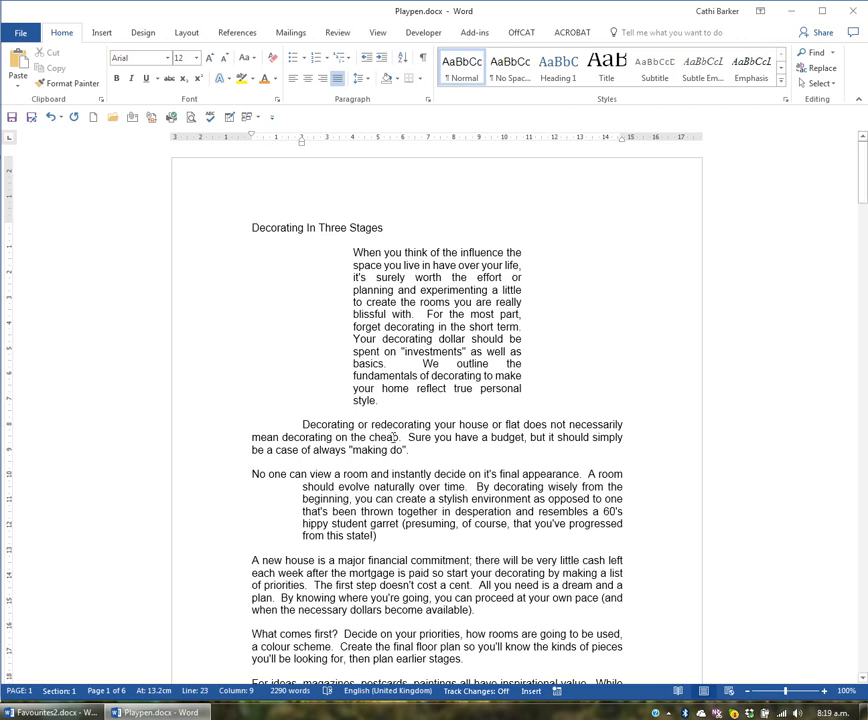
{"action": "left_click", "coordinate": [393, 437]}
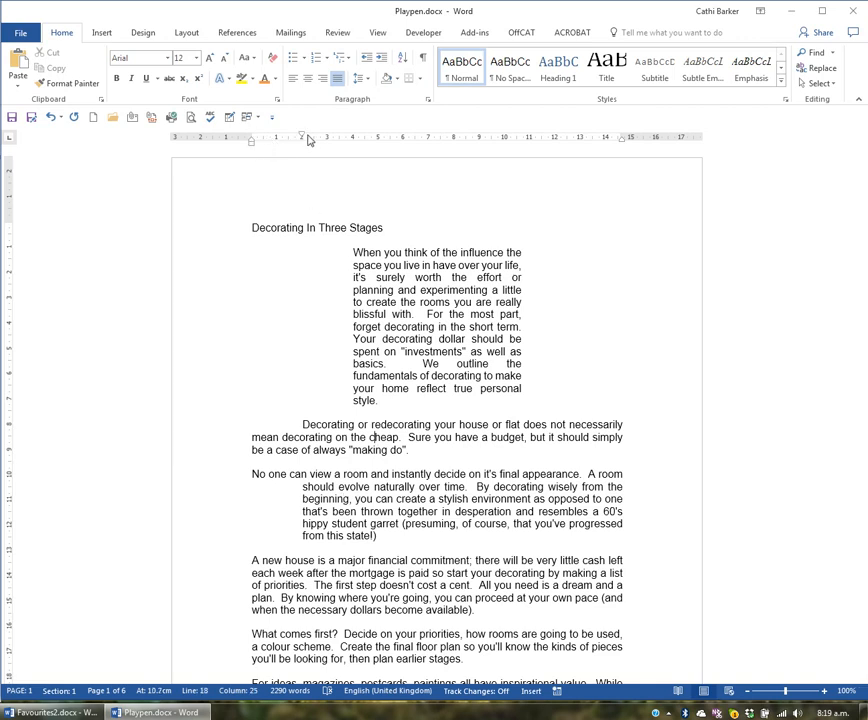
{"action": "left_click", "coordinate": [420, 301]}
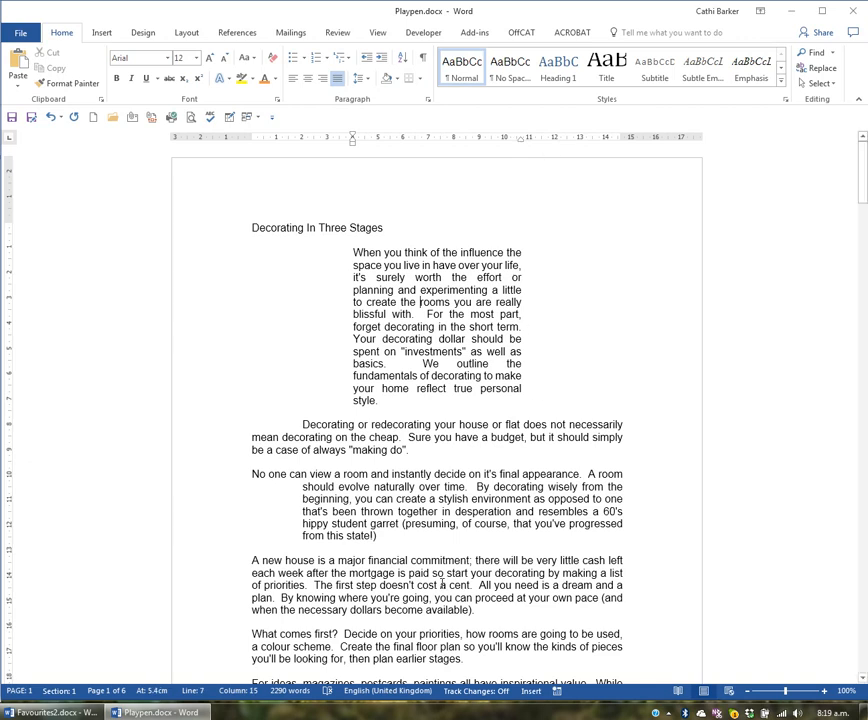
{"action": "left_click", "coordinate": [567, 573]}
- Clear all indents from the first three body paragraphs, with left and right indentation at 0 and special indentation set to none
{"action": "left_click_drag", "start_coordinate": [213, 245], "coordinate": [213, 556]}
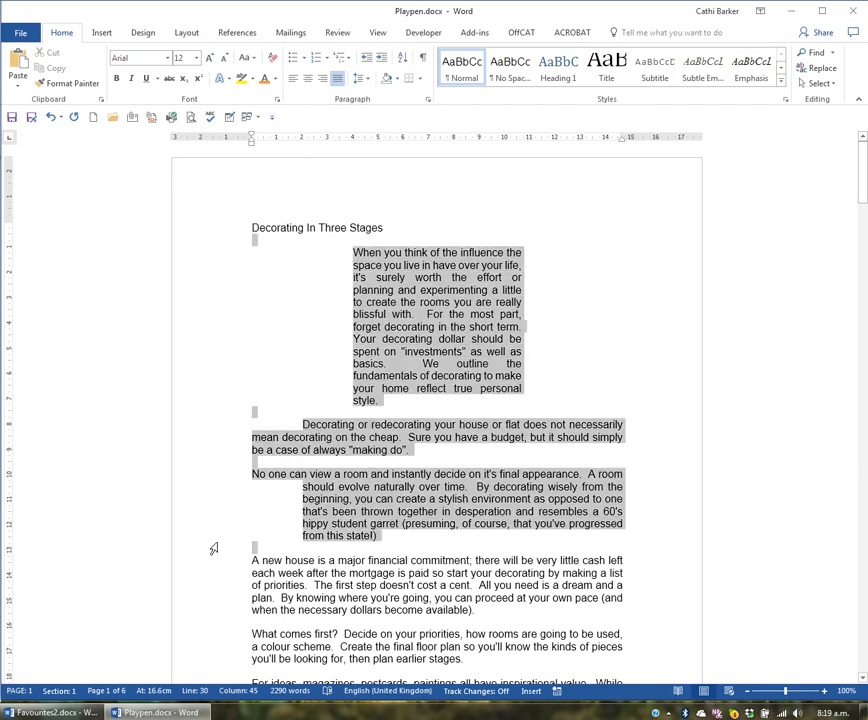
{"action": "double_click", "coordinate": [252, 141]}
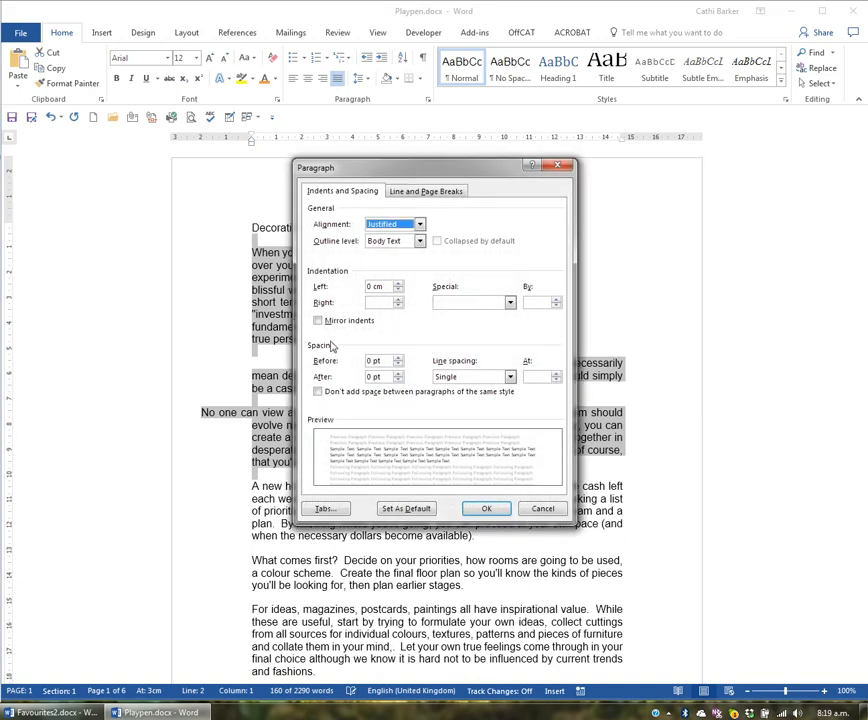
{"action": "left_click", "coordinate": [371, 302]}
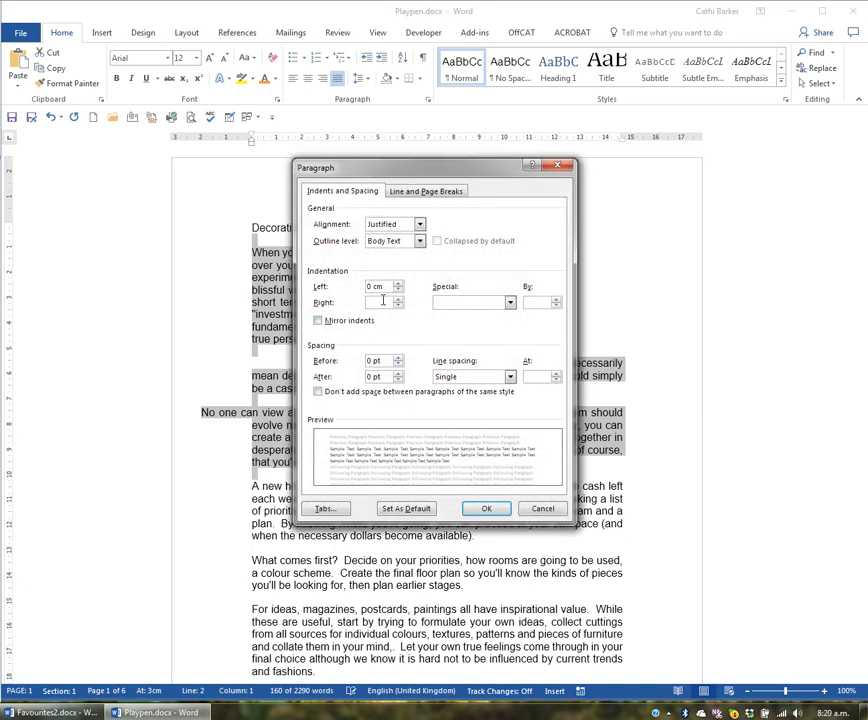
{"action": "type", "text": "0"}
{"action": "left_click", "coordinate": [509, 302]}
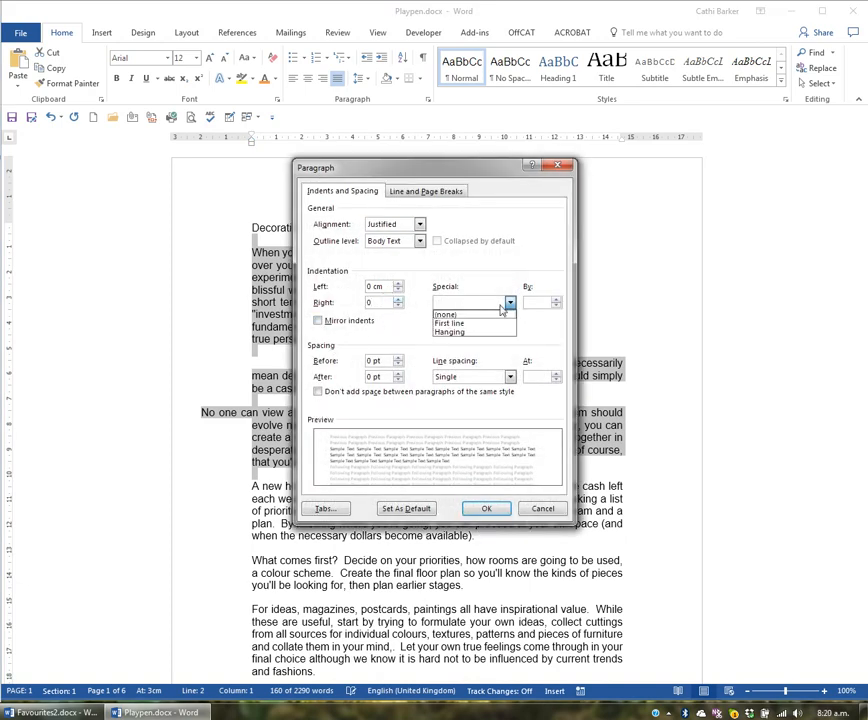
{"action": "left_click", "coordinate": [484, 313]}
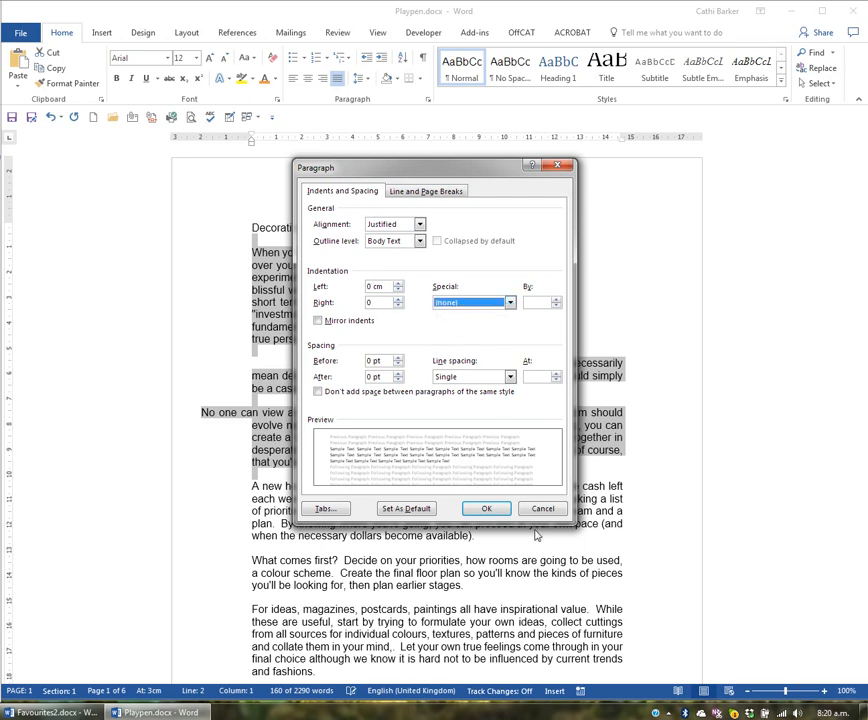
{"action": "left_click", "coordinate": [494, 508]}
{"action": "left_click", "coordinate": [466, 456]}
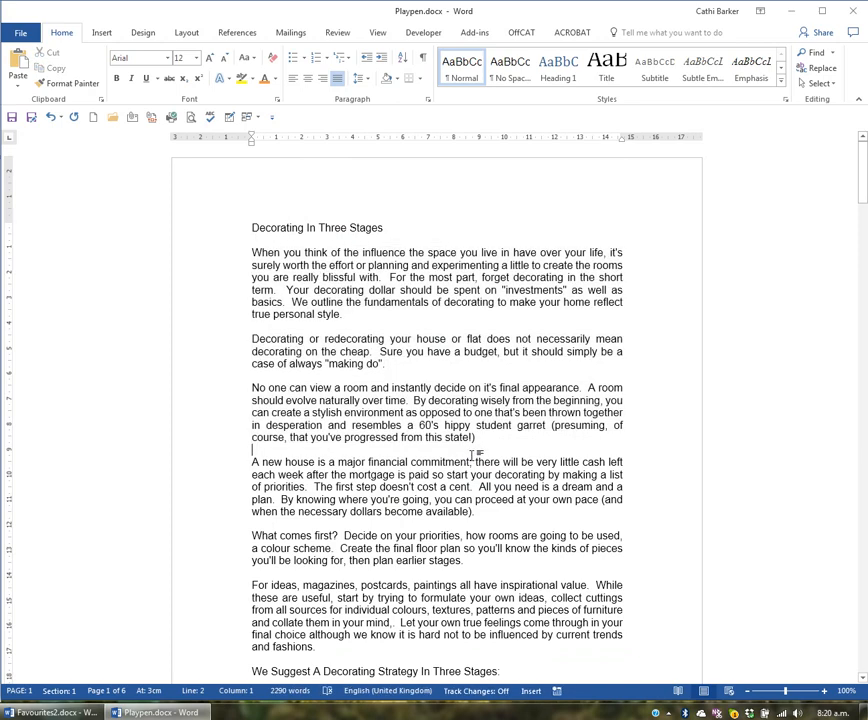